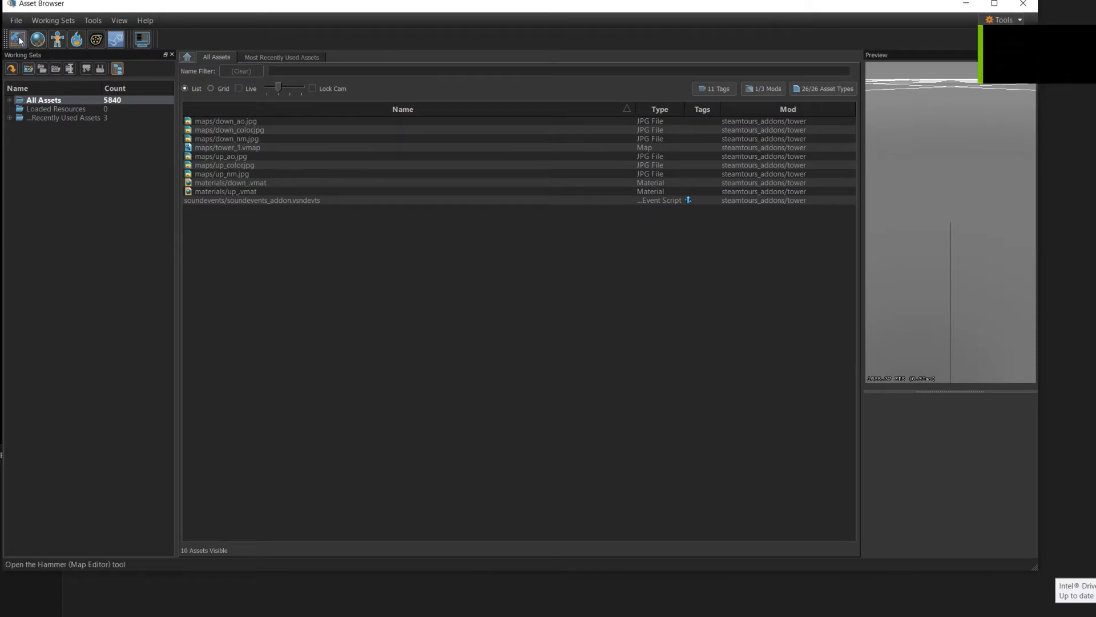
Step: Launch the Hammer map editor and open the recent map tower_1.vmap
left_click(19, 40)
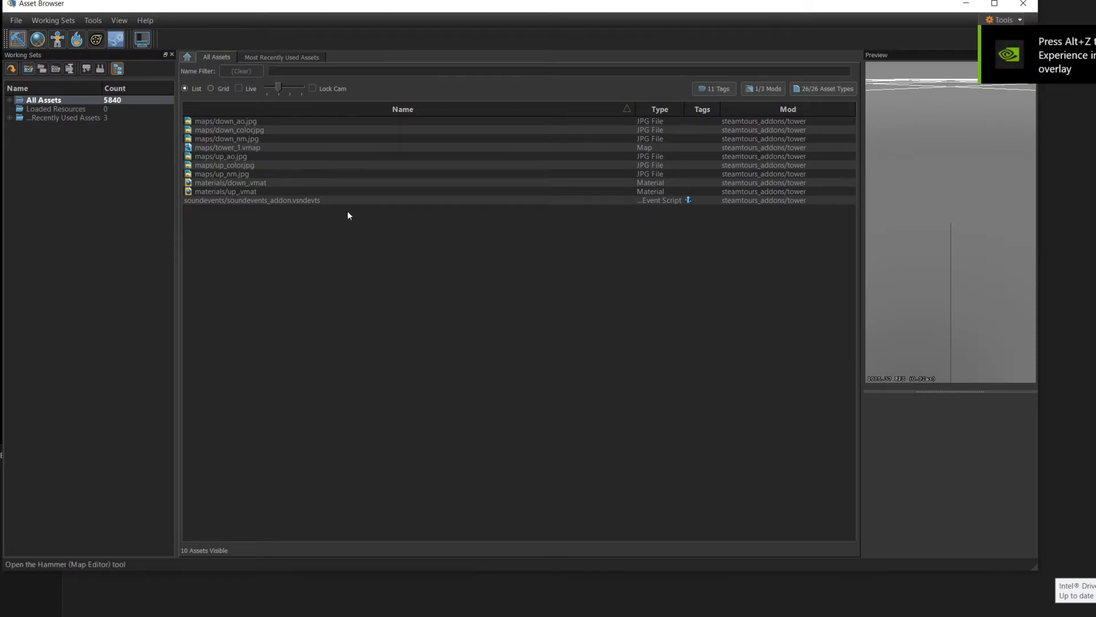
left_click(0, 0)
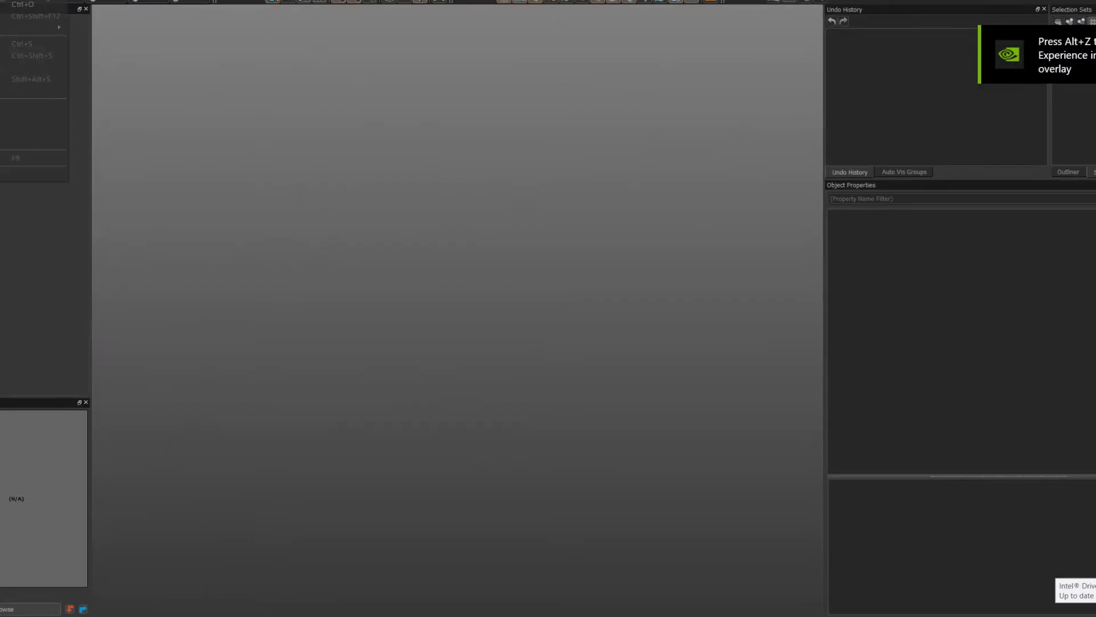
mouse_move(40, 28)
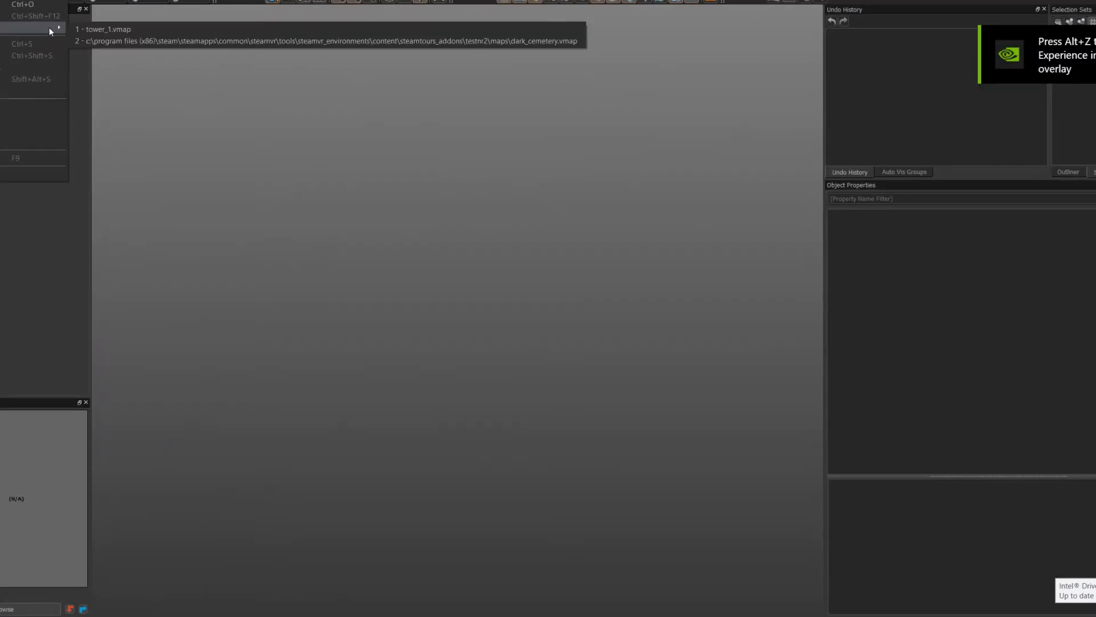
left_click(102, 34)
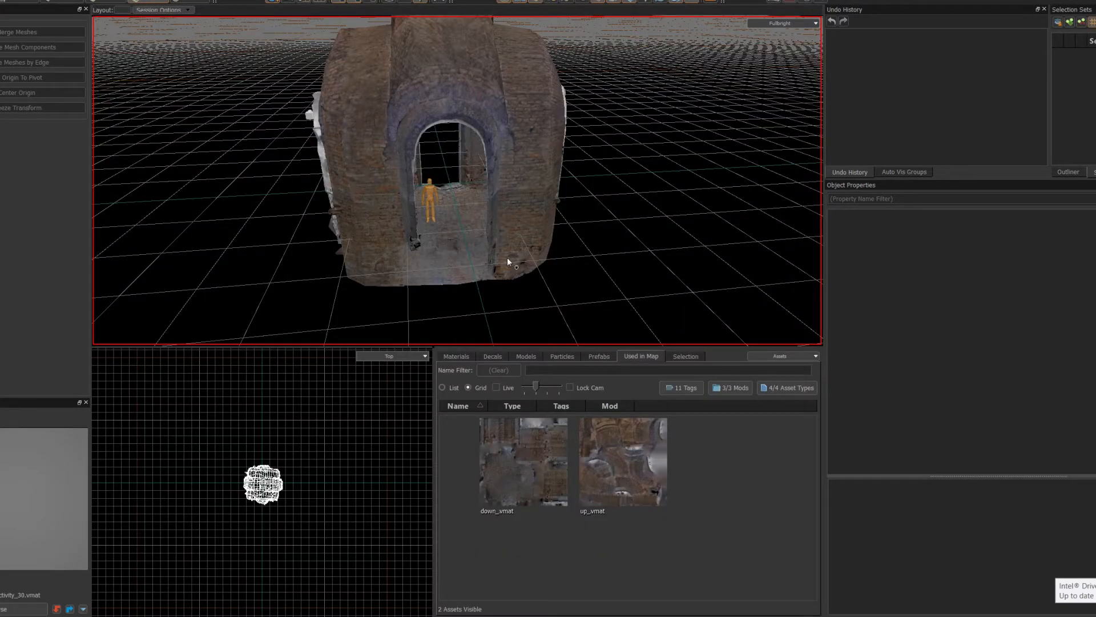
Step: Examine the tower in the 3D view, selecting its lower mesh and the down_.vmat material it uses
key("d")
right_click_drag(507, 257, 457, 180)
key("d")
key("a")
right_click_drag(547, 235, 458, 180)
left_click(495, 269)
right_click_drag(553, 279, 458, 180)
left_click(516, 459)
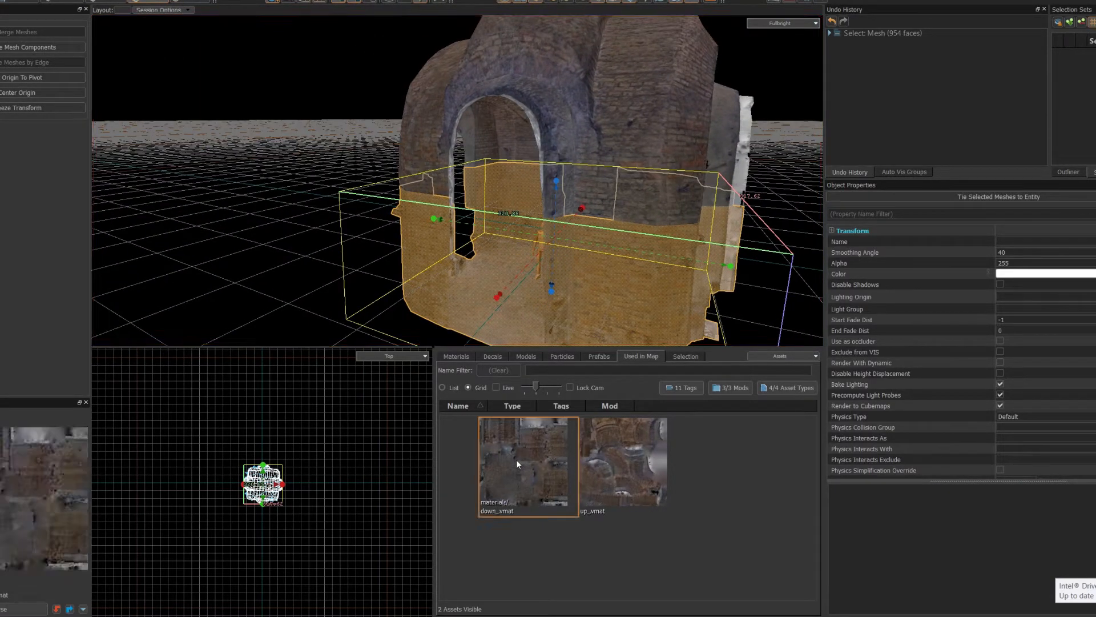
Step: Select the tower's upper mesh and the up_.vmat material to examine them
left_click(652, 114)
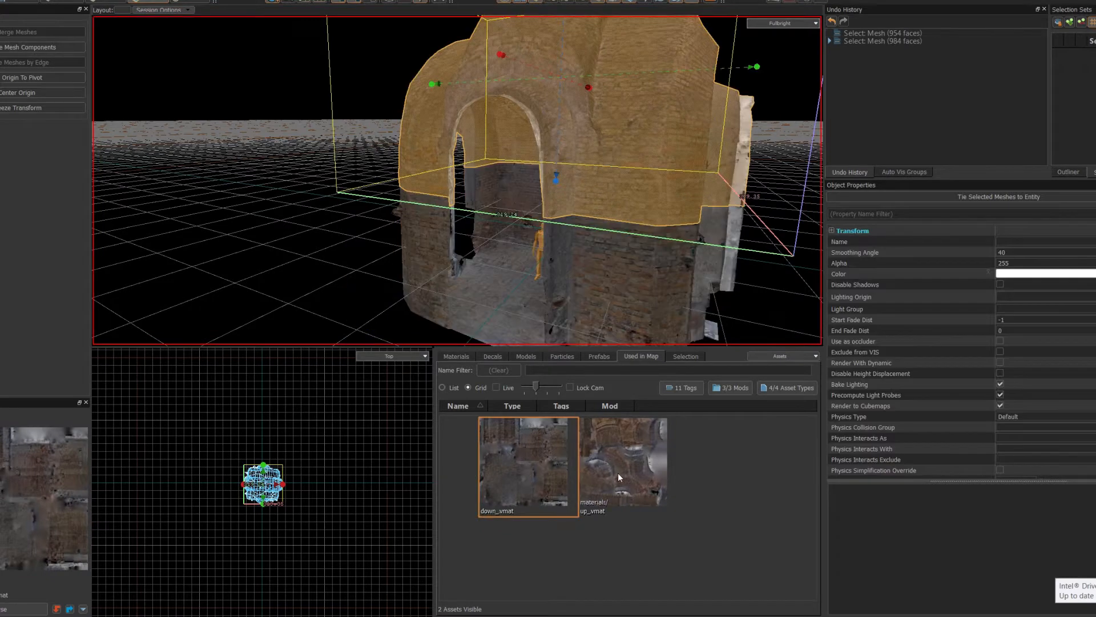
left_click(622, 451)
right_click_drag(476, 202, 475, 202)
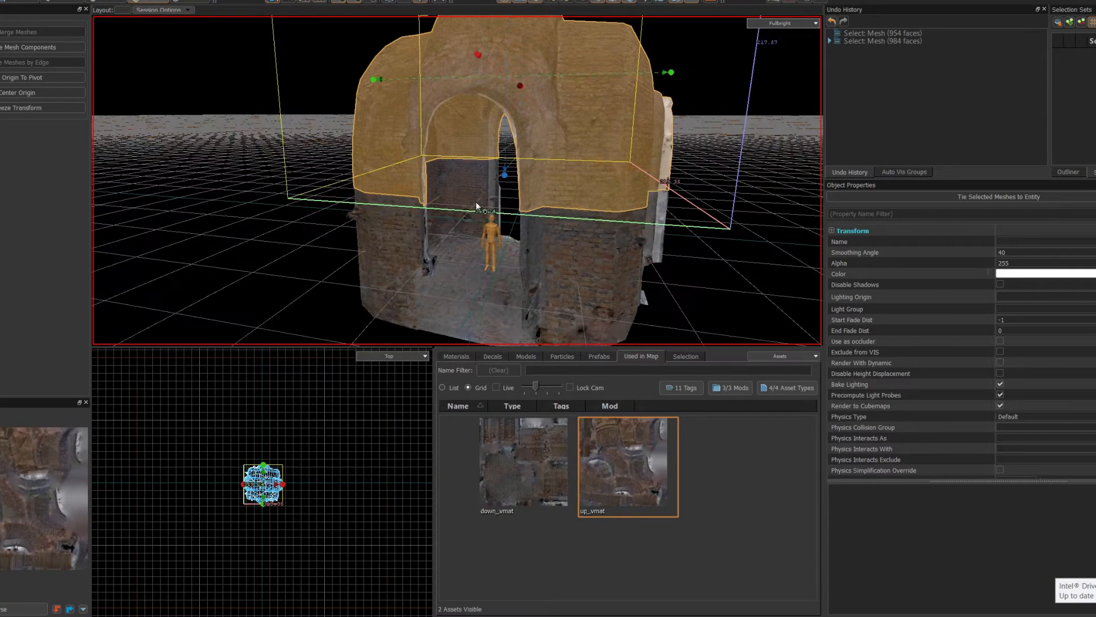
Step: Run the tower_1 map in the engine while skipping the build, and bring up its window to view the result
key("F9")
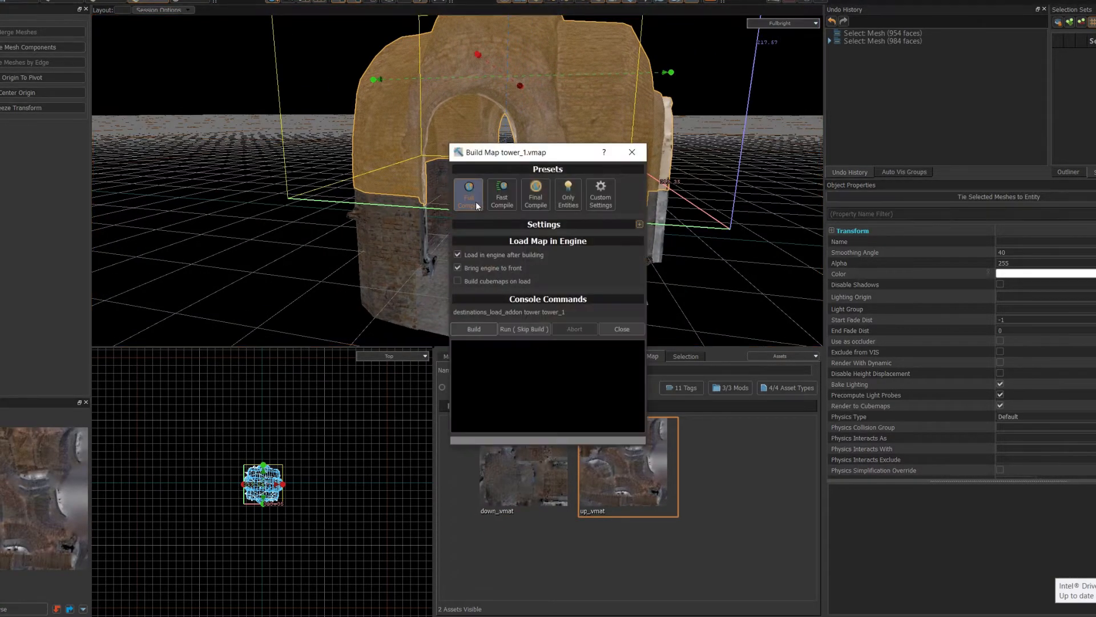
left_click(527, 329)
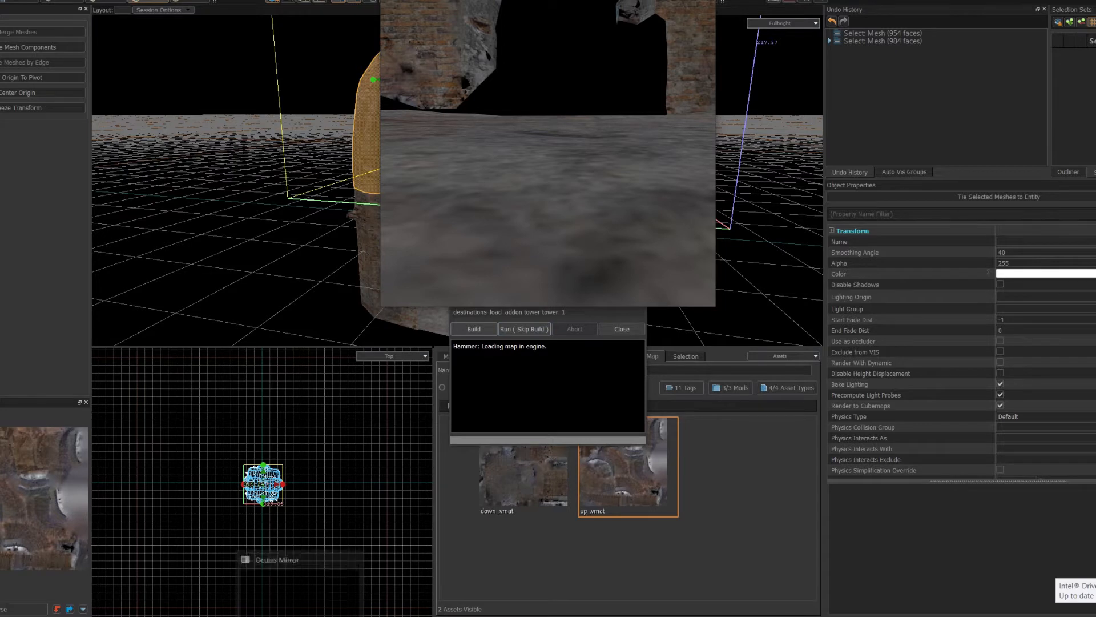
mouse_move(209, 616)
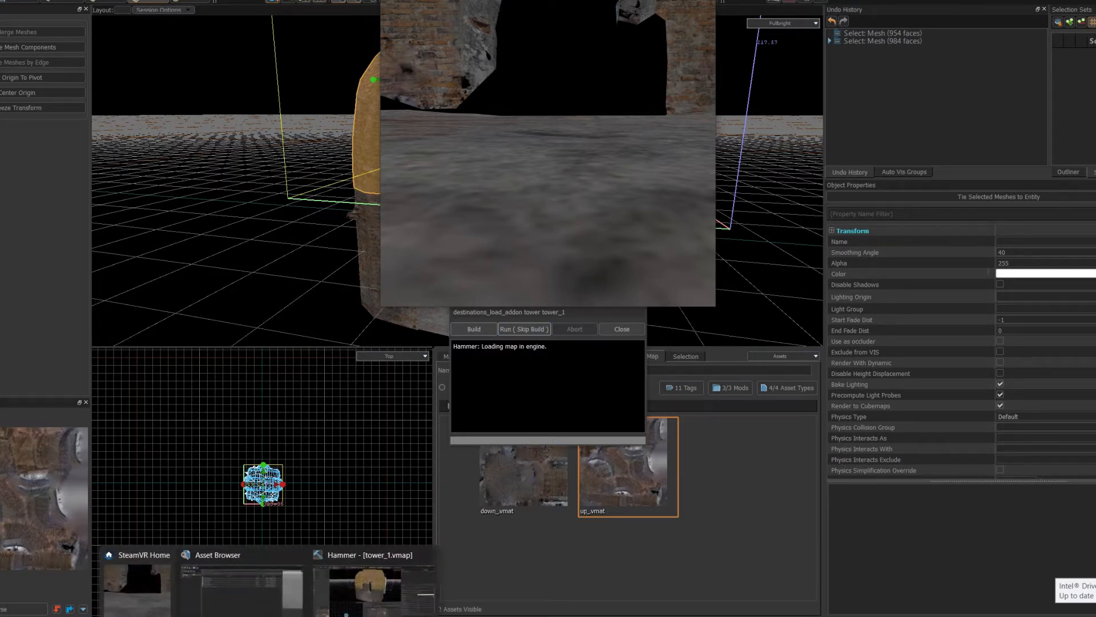
left_click(300, 616)
left_click_drag(527, 0, 779, 38)
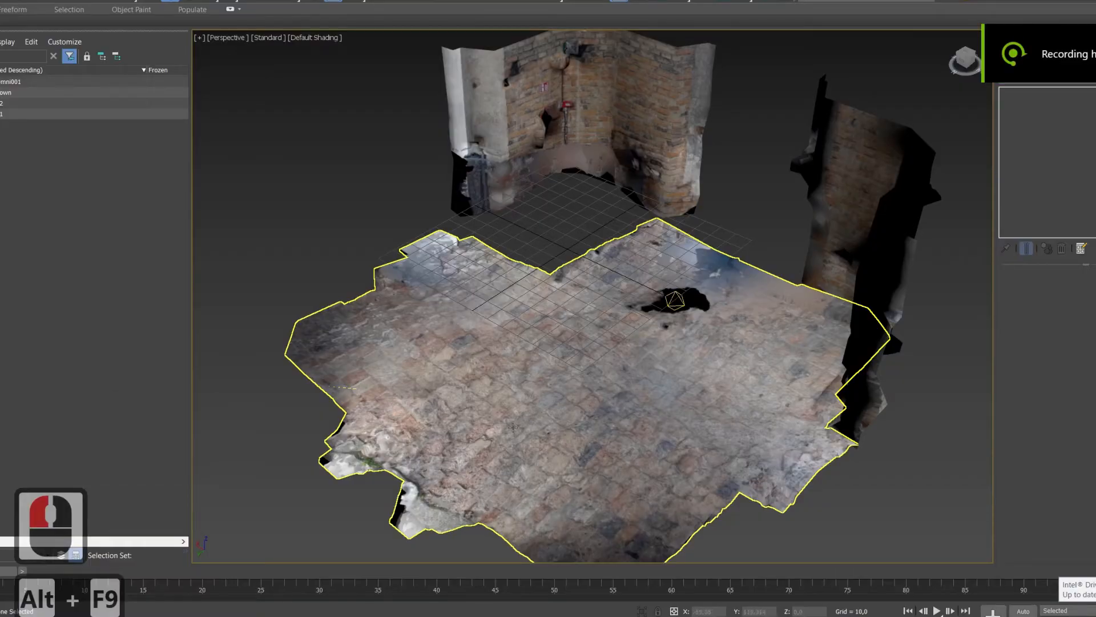
Step: Switch to 3ds Max, select the floor mesh and examine its wireframe with the MultiRes modifier applied
middle_click_drag(563, 411, 561, 469, "alt")
left_click(560, 396)
left_click(565, 466)
middle_click_drag(567, 367, 566, 399, "alt")
scroll(558, 403, "up", 5)
left_click(565, 399)
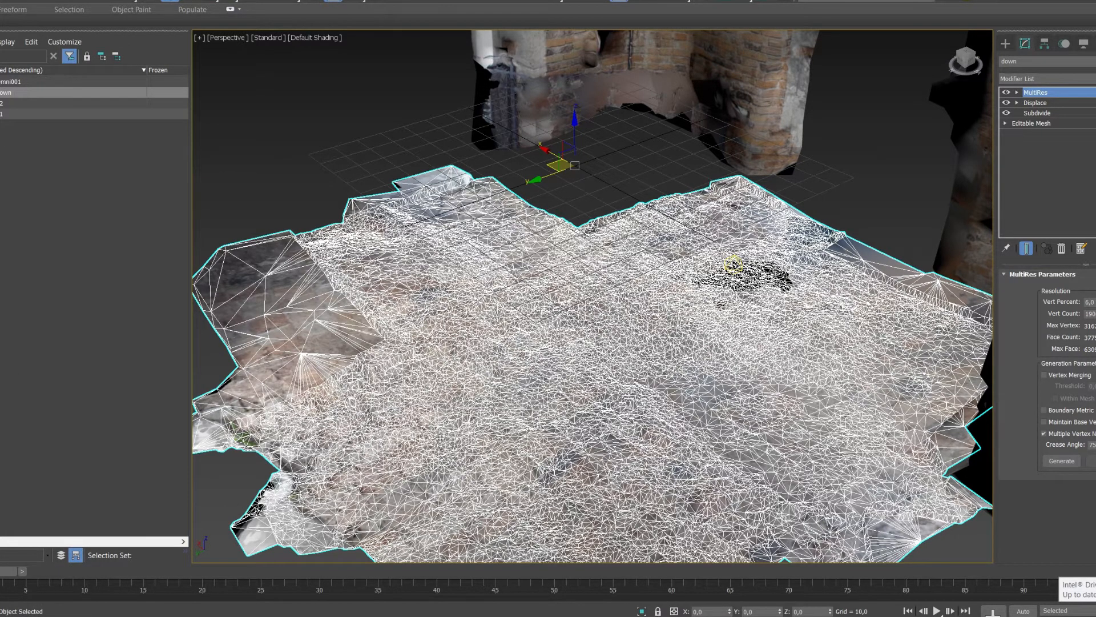
left_click(283, 140)
middle_click_drag(477, 381, 517, 363, "alt")
left_click(440, 378)
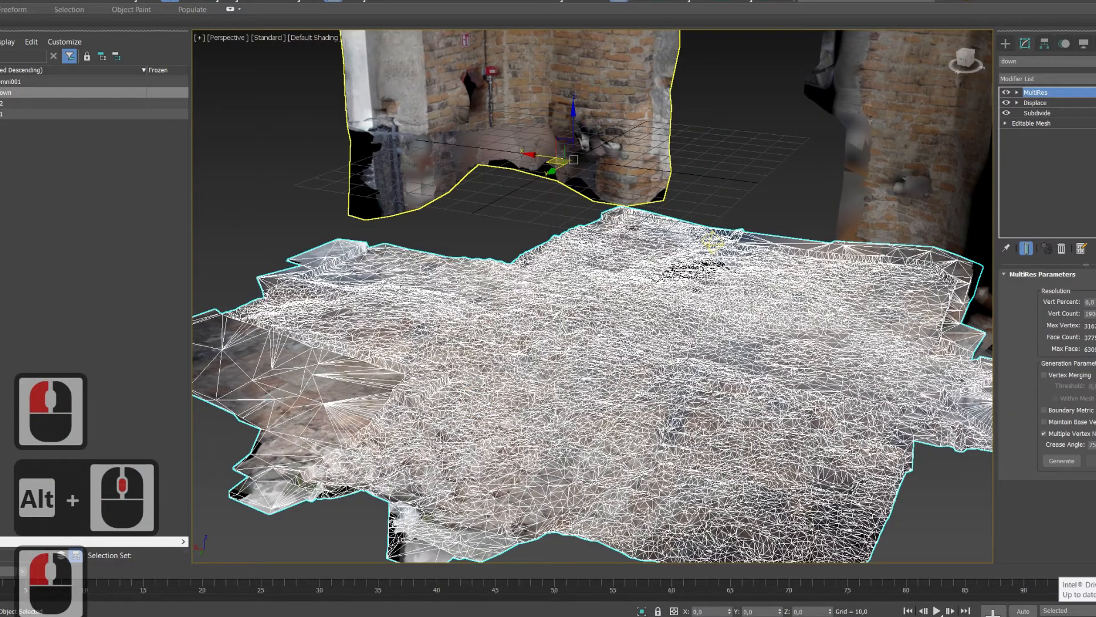
Step: Start exporting only the selected floor mesh
left_click(1, 1)
left_click(3, 146)
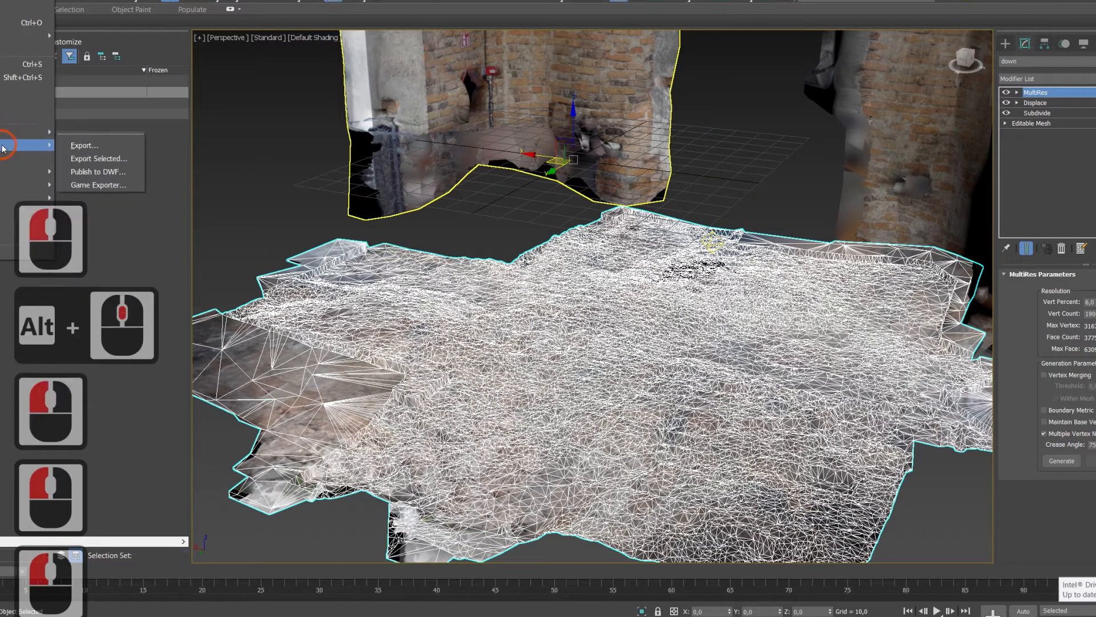
left_click(143, 162)
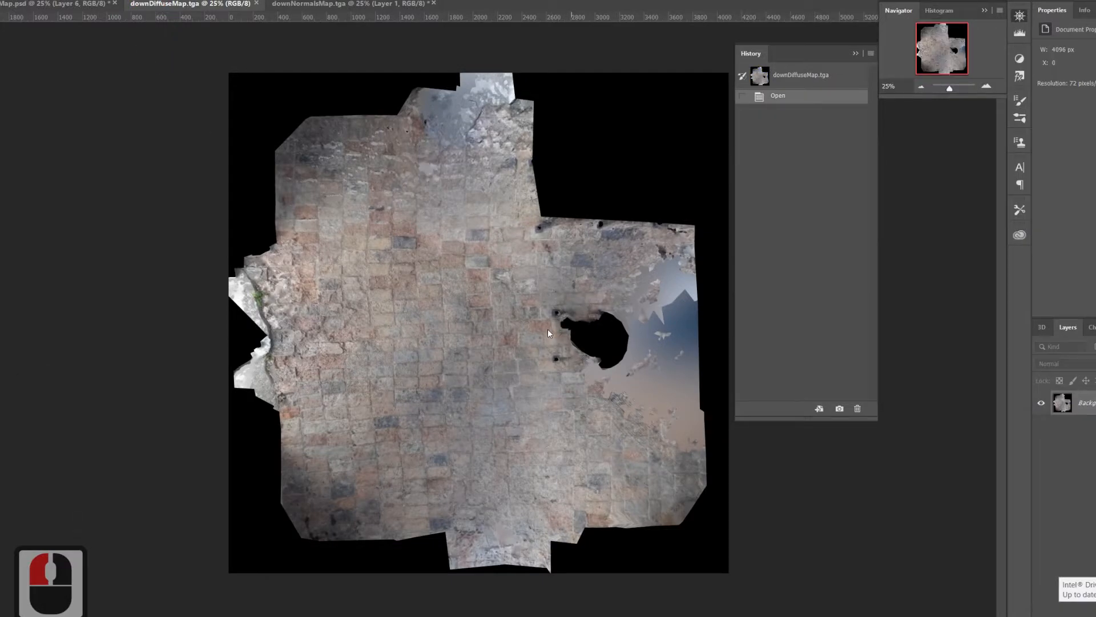
Step: In Photoshop, select the black background of downDiffuseMap.tga with Color Range and invert the selection
key("alt+F9")
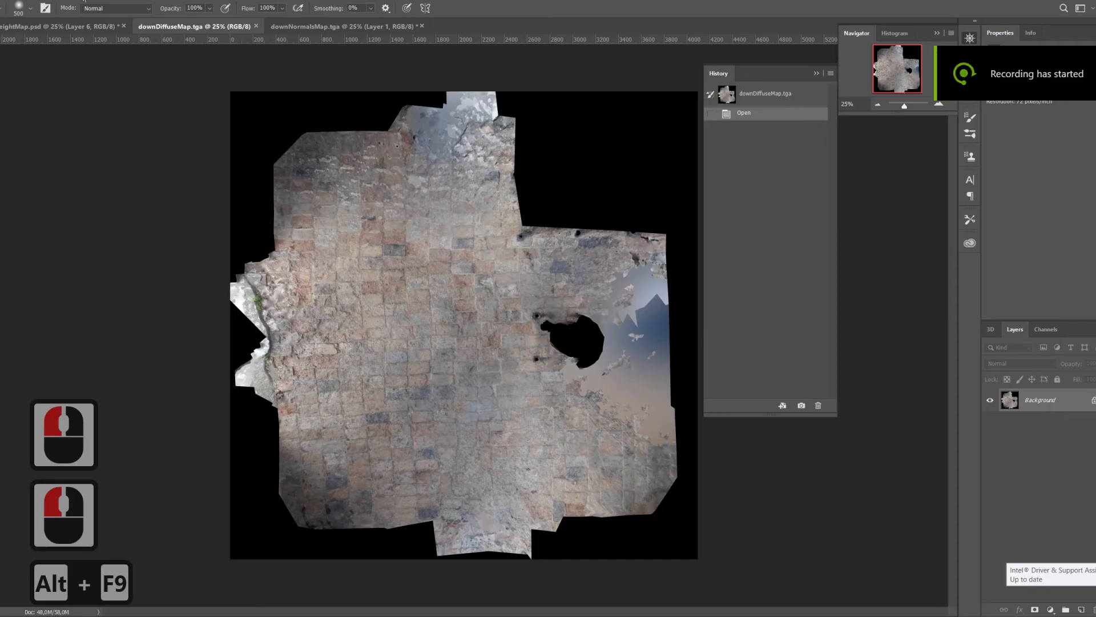
left_click(96, 1)
left_click(126, 96)
left_click(658, 220)
left_click(658, 295)
left_click(96, 1)
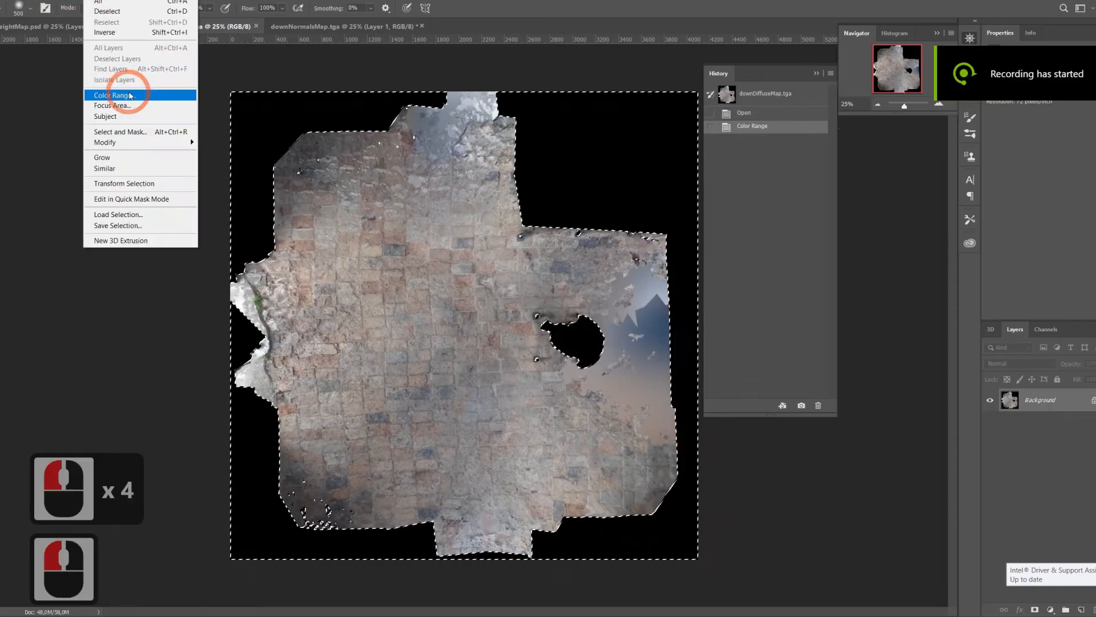
left_click(105, 31)
Step: Copy the floor texture through a contracted selection to a new layer and hide the Background layer
left_click(96, 1)
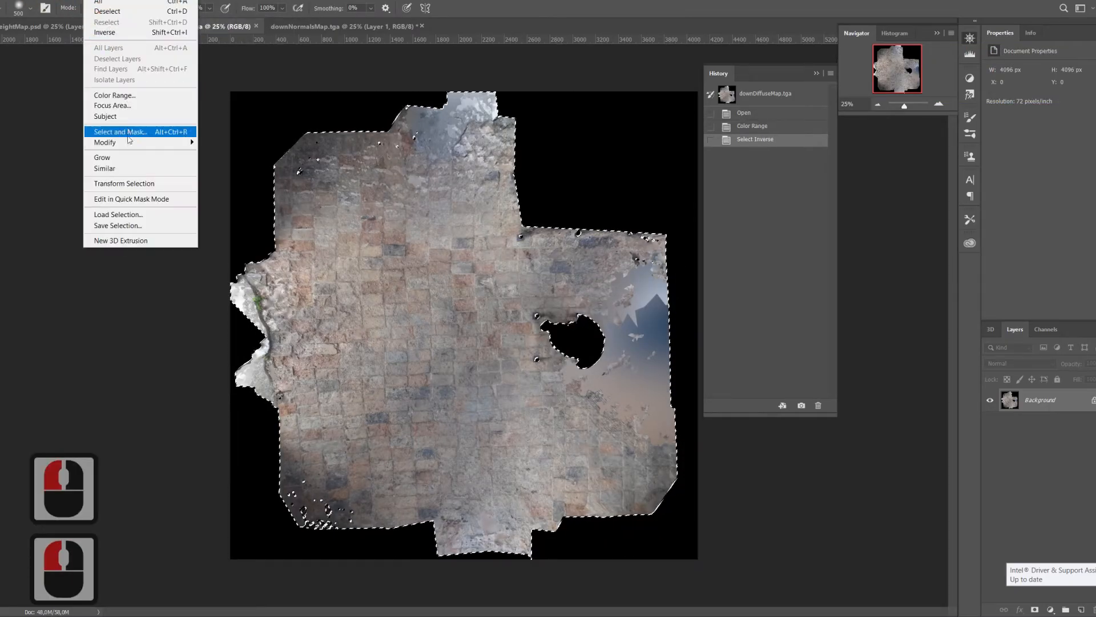
mouse_move(129, 142)
left_click(227, 173)
key("Return")
key("ctrl+j")
left_click(991, 424)
left_click(1058, 402)
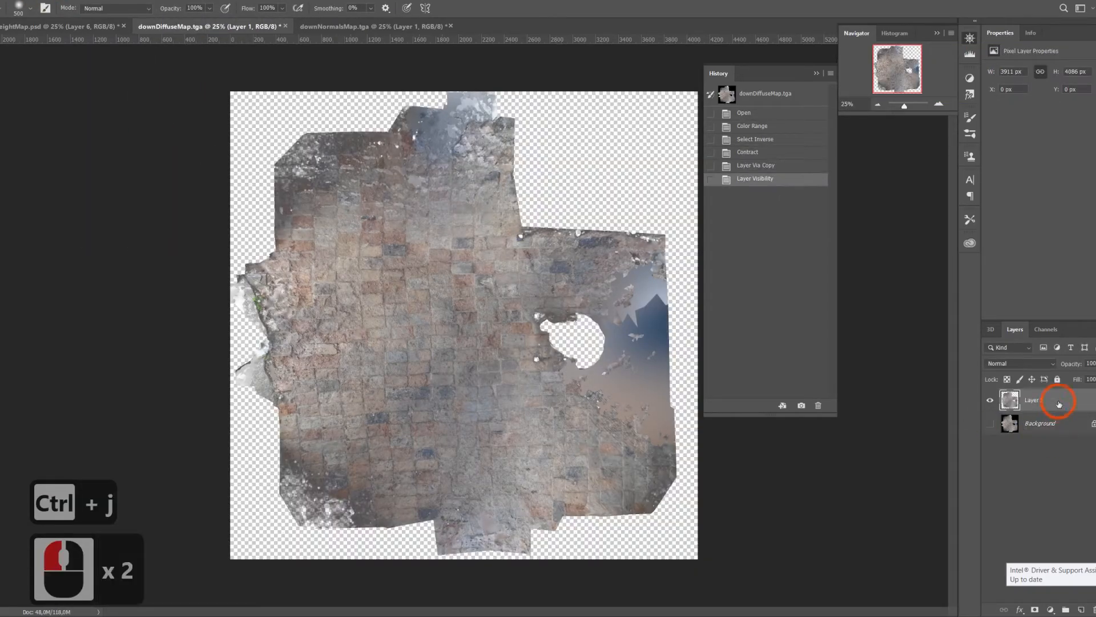
Step: Duplicate the floor texture layer three times and merge all four copies into one layer
left_click_drag(1059, 404, 1081, 609)
left_click_drag(1062, 402, 1081, 609)
left_click_drag(1063, 402, 1081, 608)
left_click(1065, 402)
left_click(1067, 469, "shift")
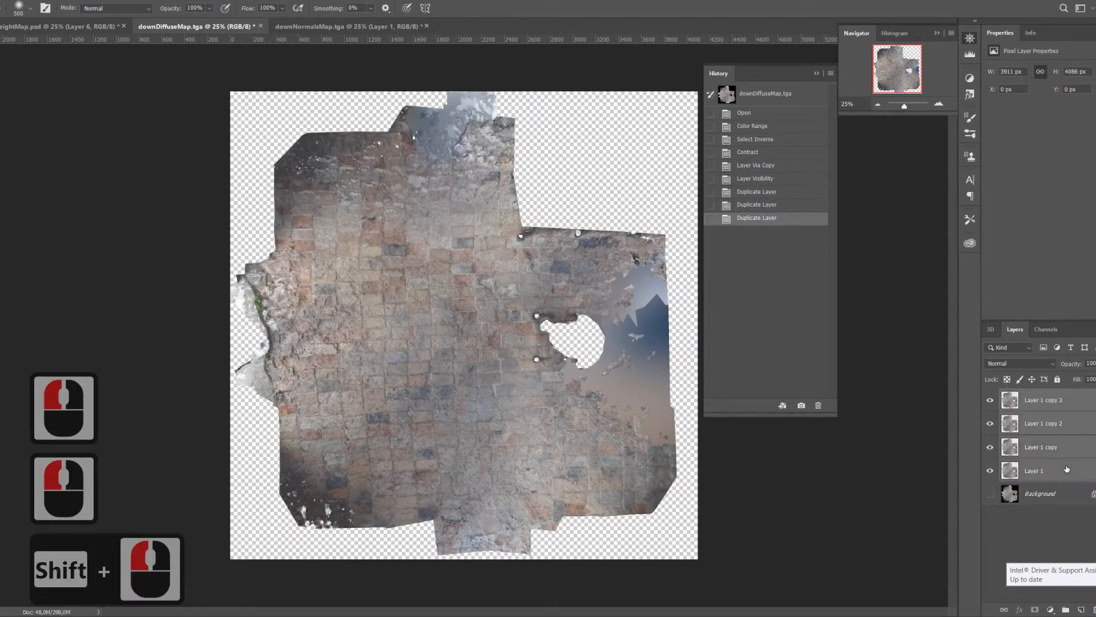
key("ctrl+e")
Step: Load the merged layer's opaque area as a selection and invert it
left_click(1009, 400, "ctrl")
left_click(96, 1)
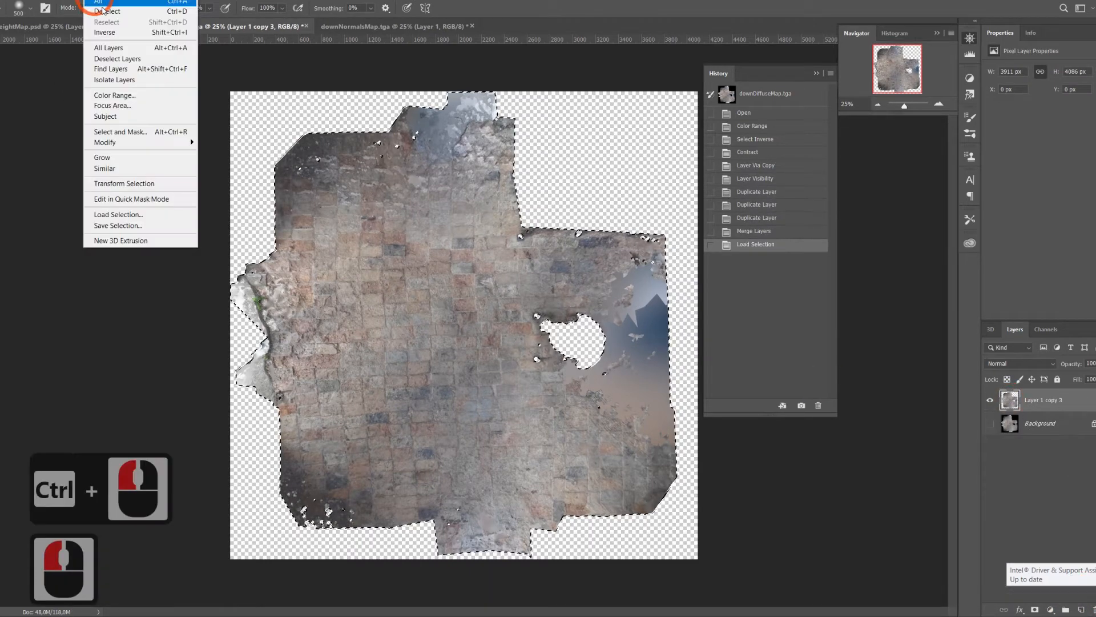
left_click(104, 32)
Step: Subtract the empty strips along the texture's left edge and lower-left corner from the selection with rectangular marquees
left_click(48, 8)
left_click_drag(230, 91, 282, 558)
left_click_drag(277, 559, 290, 492)
left_click_drag(287, 559, 340, 528)
left_click_drag(335, 559, 432, 520)
Step: Subtract the remaining outer background with the Polygonal Lasso, leaving only the holes inside the floor selected
key("l")
left_click(285, 505)
left_click(318, 545)
left_click(271, 519)
left_click(434, 513)
left_click(519, 520)
left_click(648, 501)
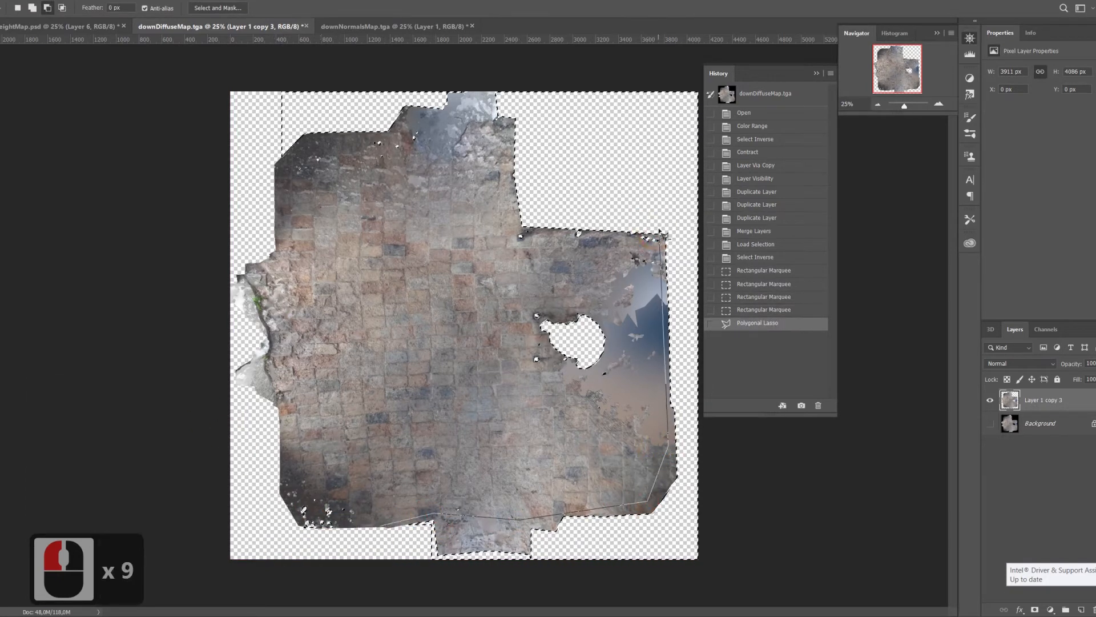
left_click(517, 227)
left_click(498, 130)
left_click(483, 102)
left_click(403, 123)
left_click(392, 138)
left_click(322, 139)
left_click(299, 145)
left_click(278, 164)
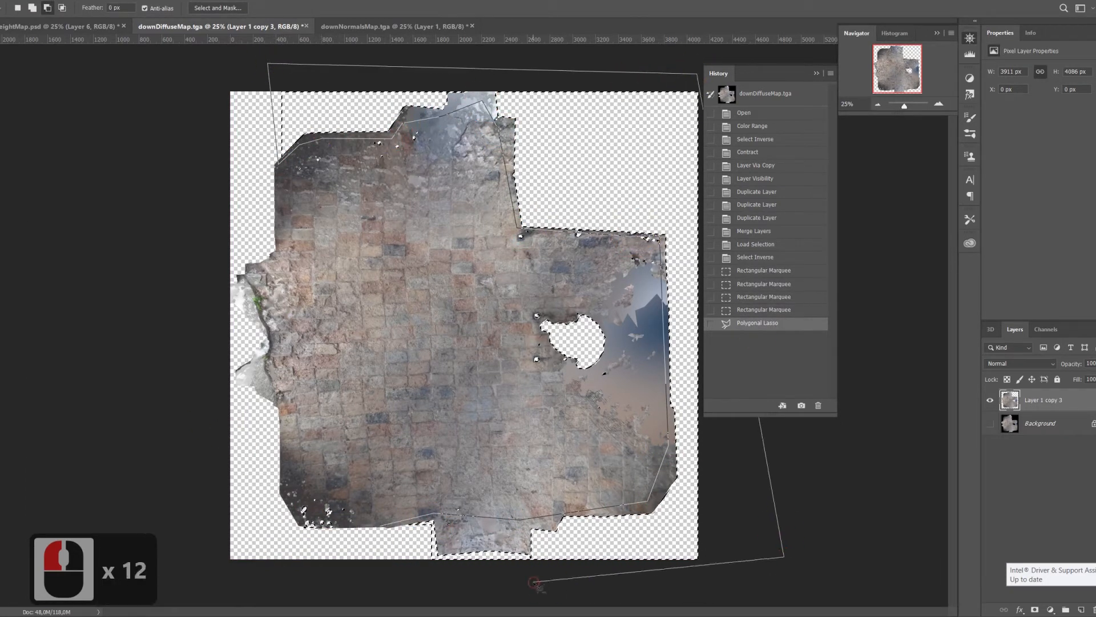
left_click(394, 578)
double_click(382, 527)
Step: Fill the selected holes inside the floor texture and clear the selection
key("shift+F5")
key("Return")
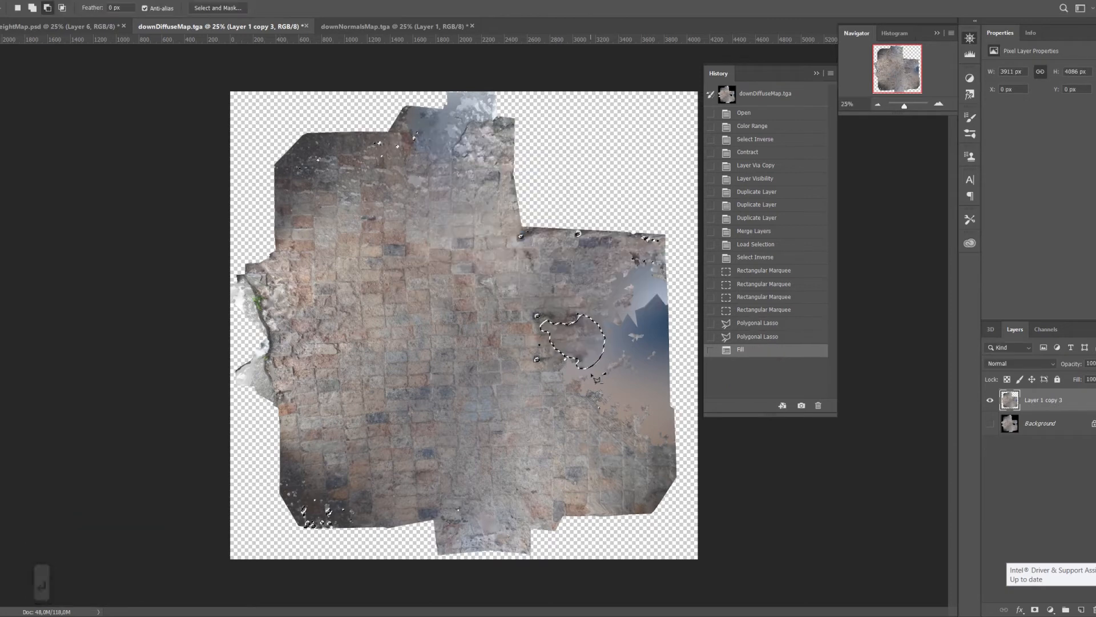
key("ctrl+d")
Step: Outline the smeared blue patch on the floor's right side with the Polygonal Lasso, fill it and clear the selection
left_click(557, 374)
left_click(672, 456)
left_click(550, 367)
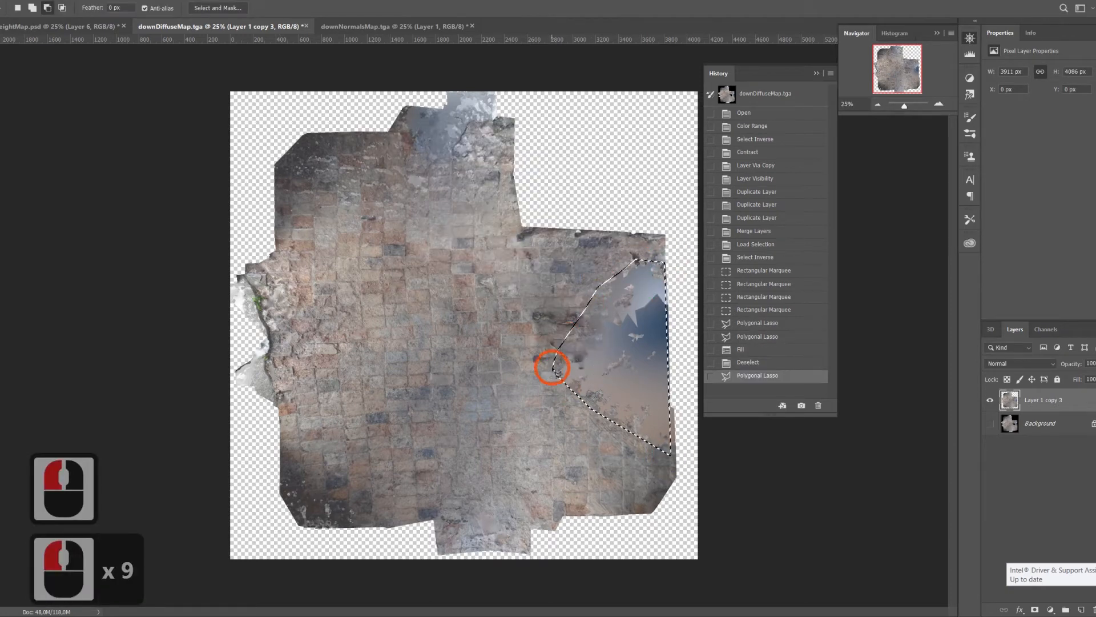
key("shift+F5")
key("Return")
key("ctrl+d")
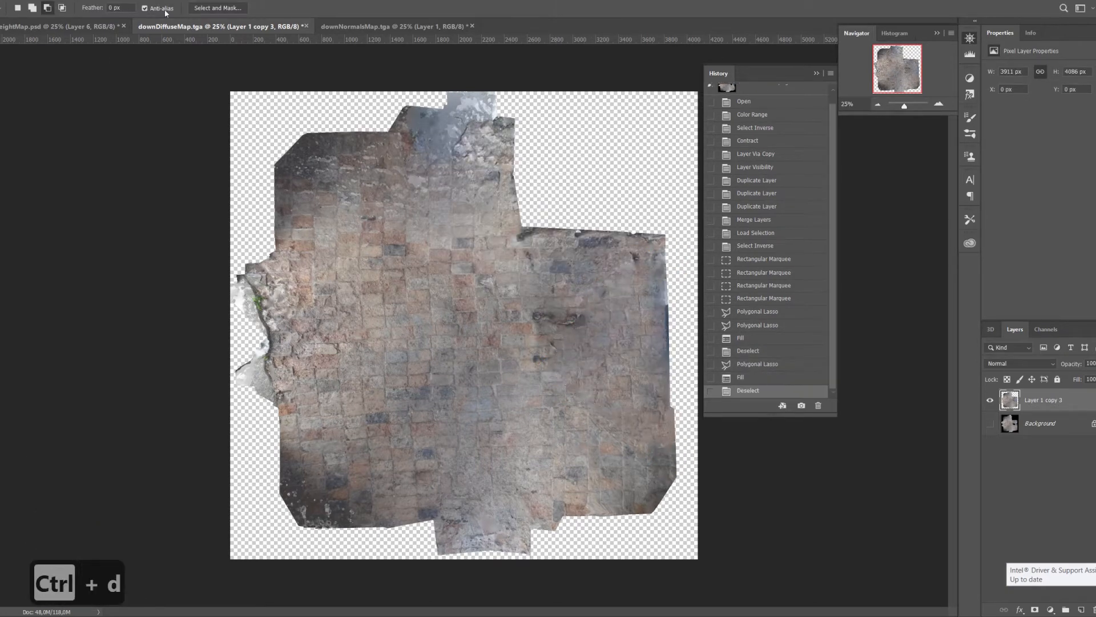
Step: Apply the Solidify C filter to the floor texture layer and duplicate the resulting layer
left_click(114, 0)
left_click(124, 3)
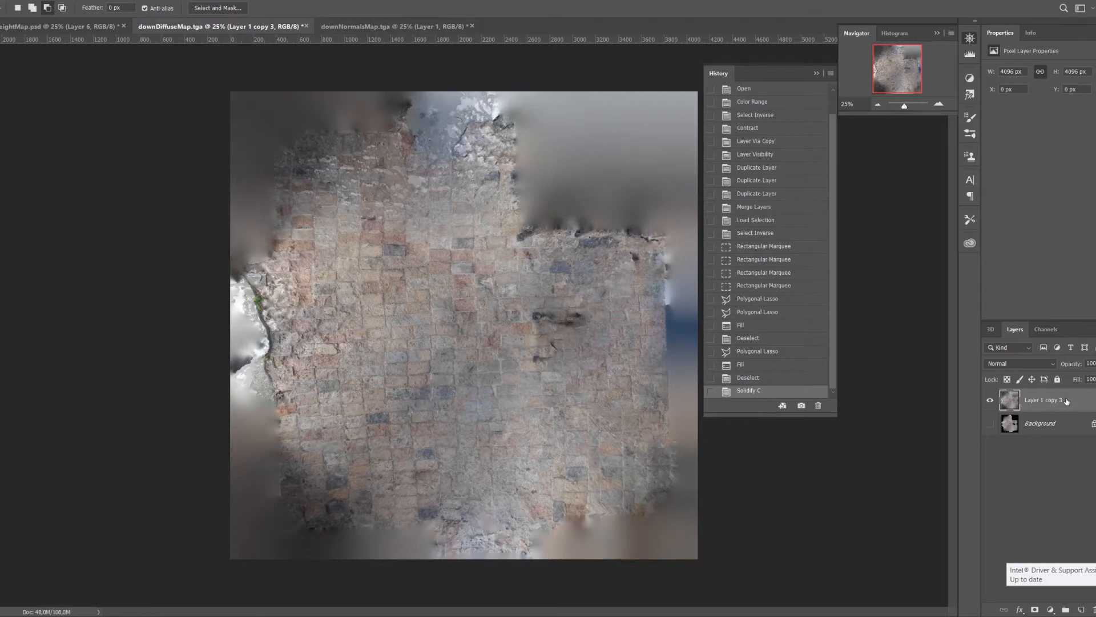
left_click_drag(1077, 604, 1080, 600)
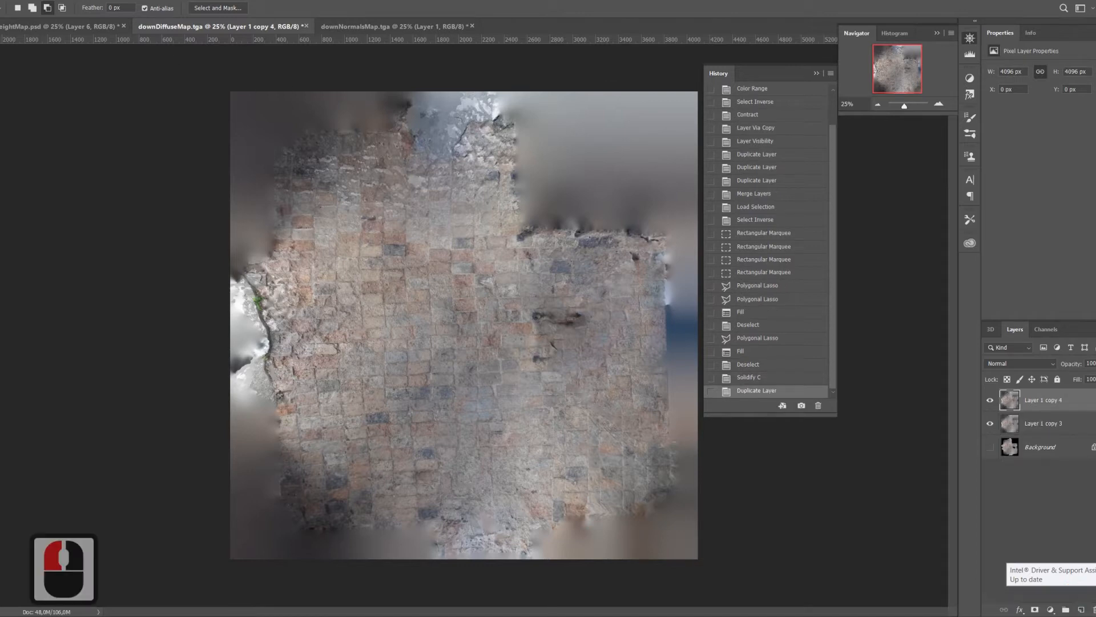
Step: Apply Shadows/Highlights to the duplicated layer with shadows at 59% and highlights at 61%
left_click(49, 5)
left_click(40, 17)
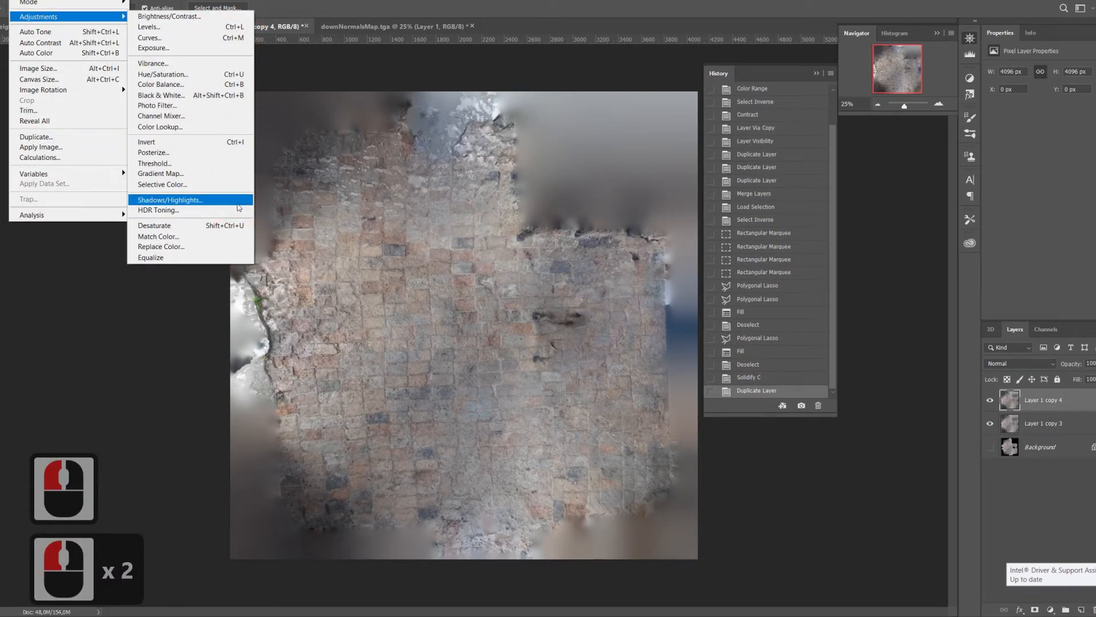
left_click(228, 200)
left_click_drag(818, 264, 844, 262)
left_click_drag(808, 226, 828, 228)
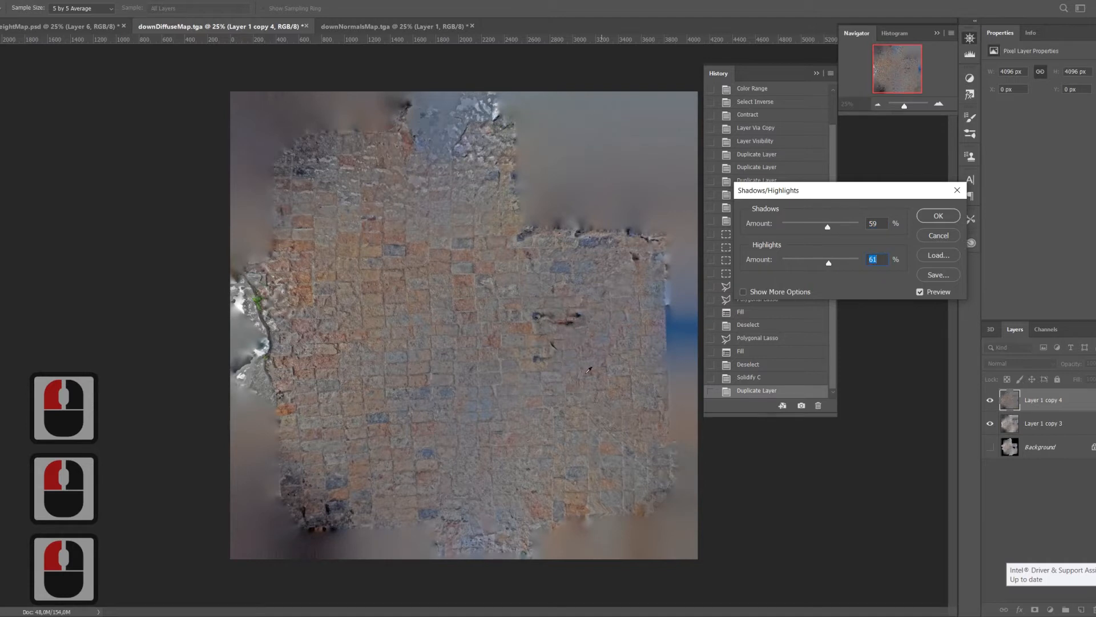
left_click(937, 216)
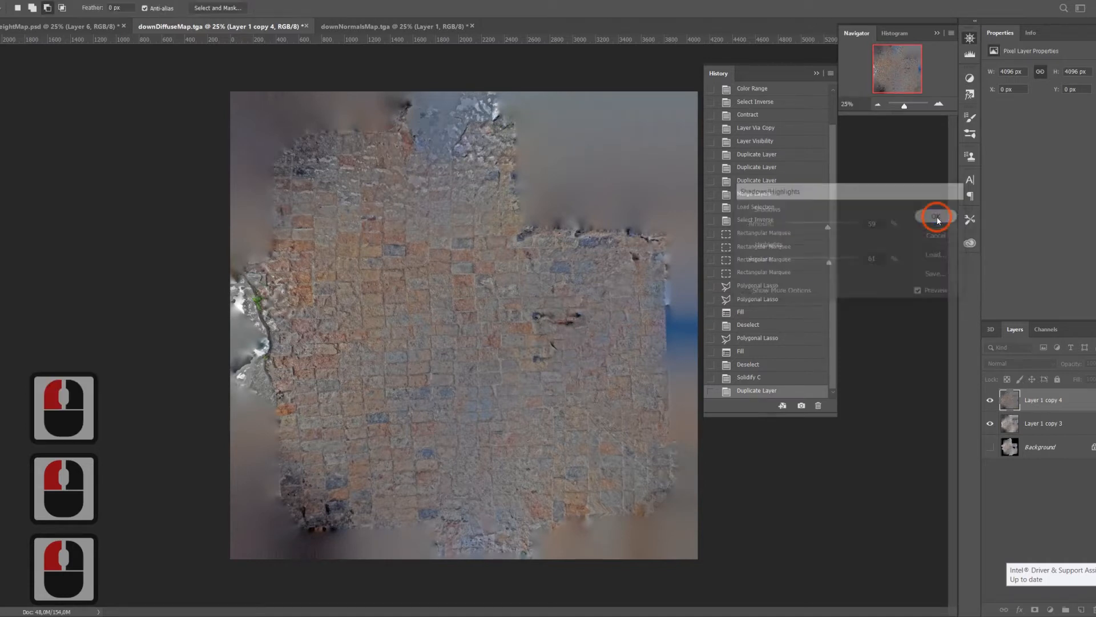
Step: Save the adjusted diffuse map in JPEG format, accepting the JPEG options
key("m")
left_click(452, 416)
left_click(1, 1)
left_click(34, 114)
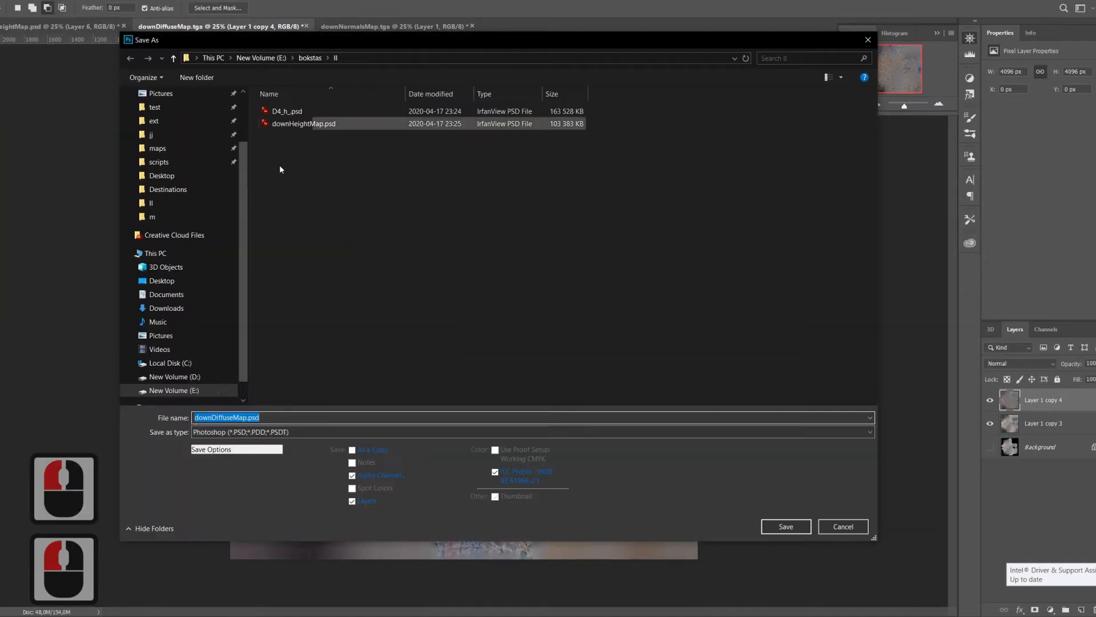
left_click(258, 432)
left_click(261, 308)
left_click(263, 477)
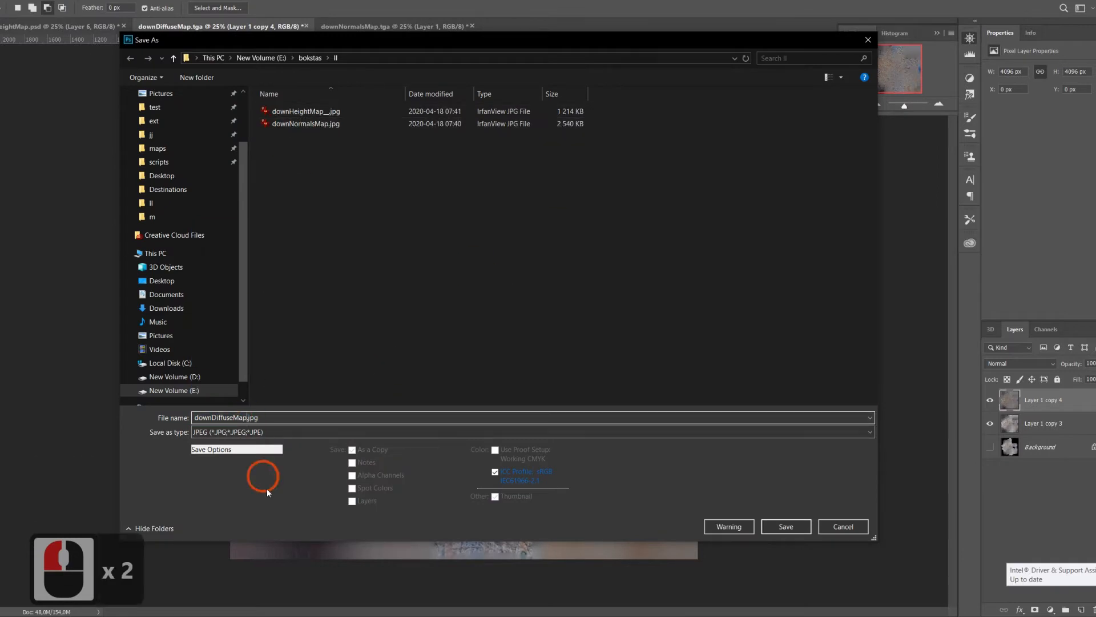
key("Return")
left_click(511, 166)
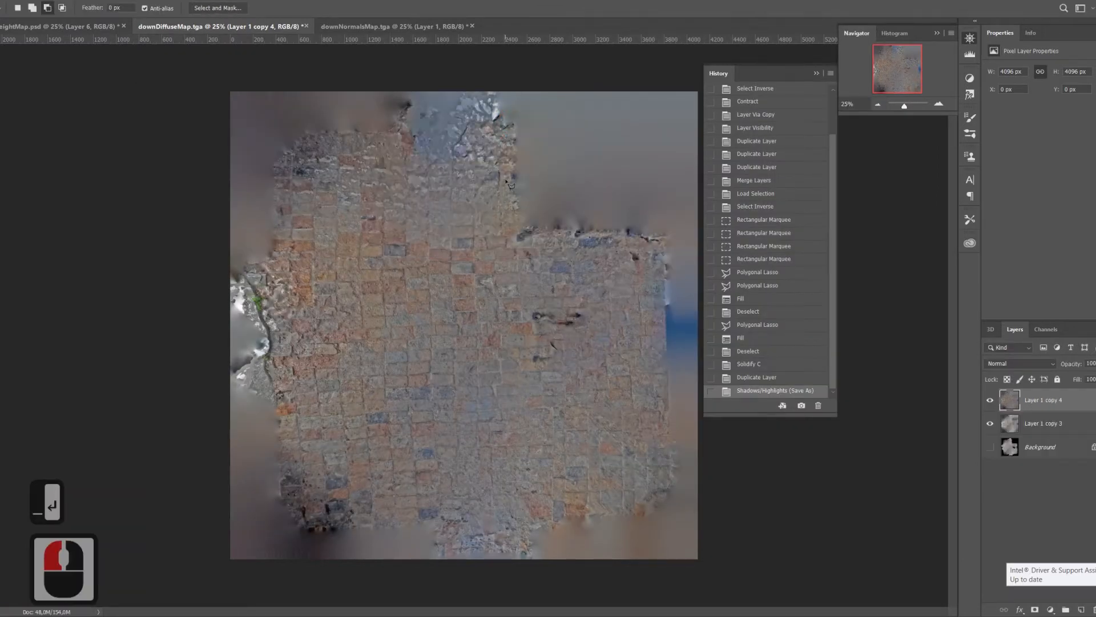
Step: Copy the entire adjusted floor texture layer and paste it into a new document of matching size
key("ctrl+a")
key("ctrl+c")
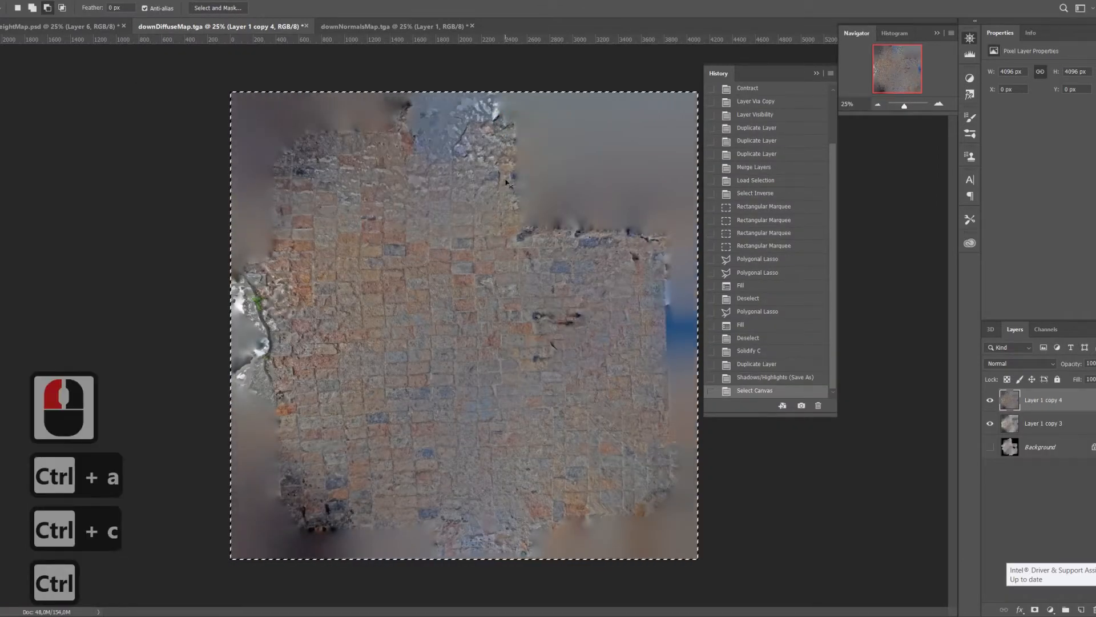
key("ctrl+n")
key("Return")
key("ctrl+v")
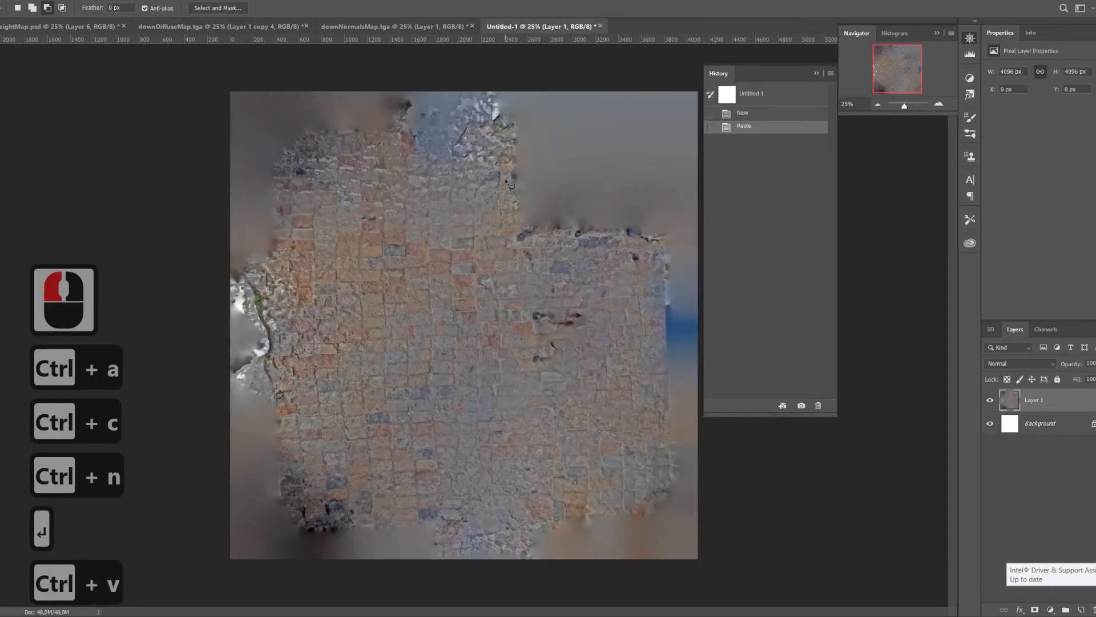
Step: Apply HDR Toning to the new document with the Local Adaptation method, accepting the flattening and adjusting the gamma
left_click(19, 0)
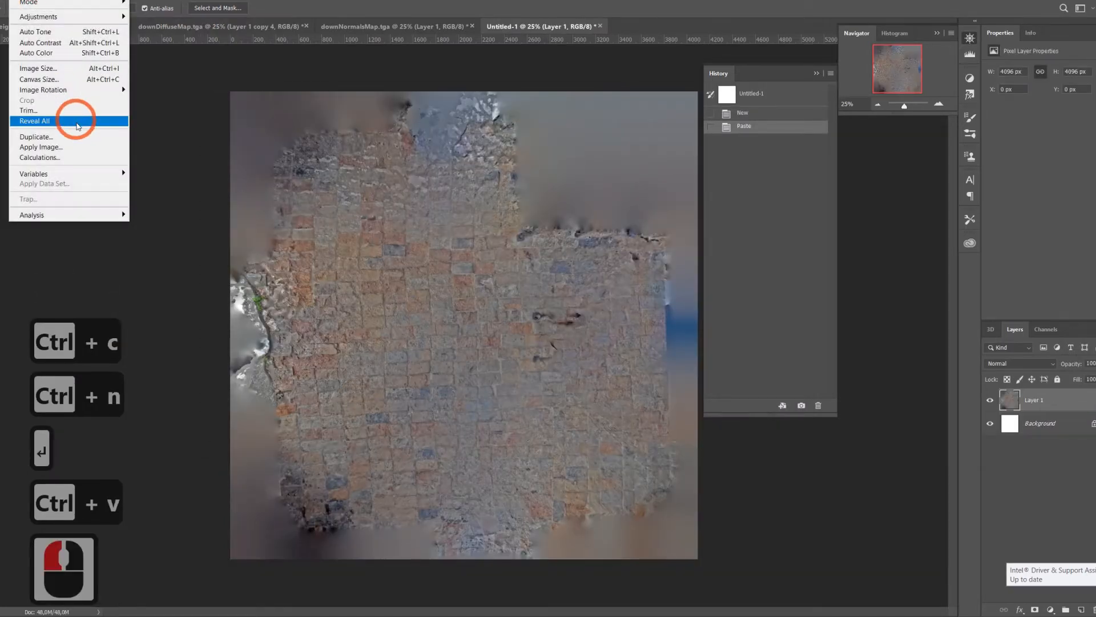
left_click(73, 19)
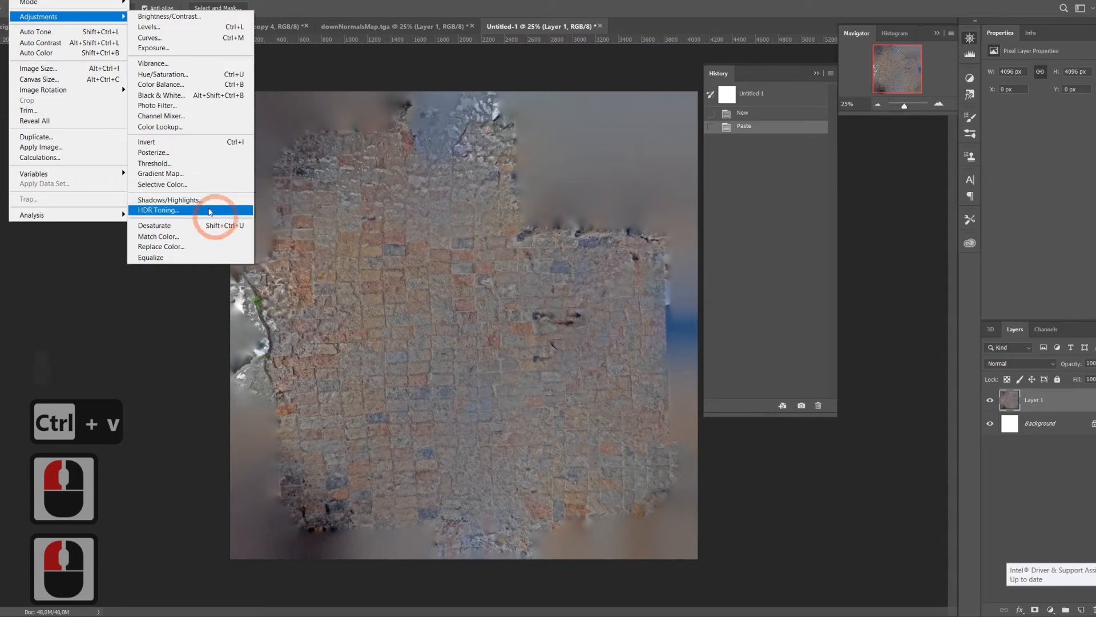
left_click(198, 209)
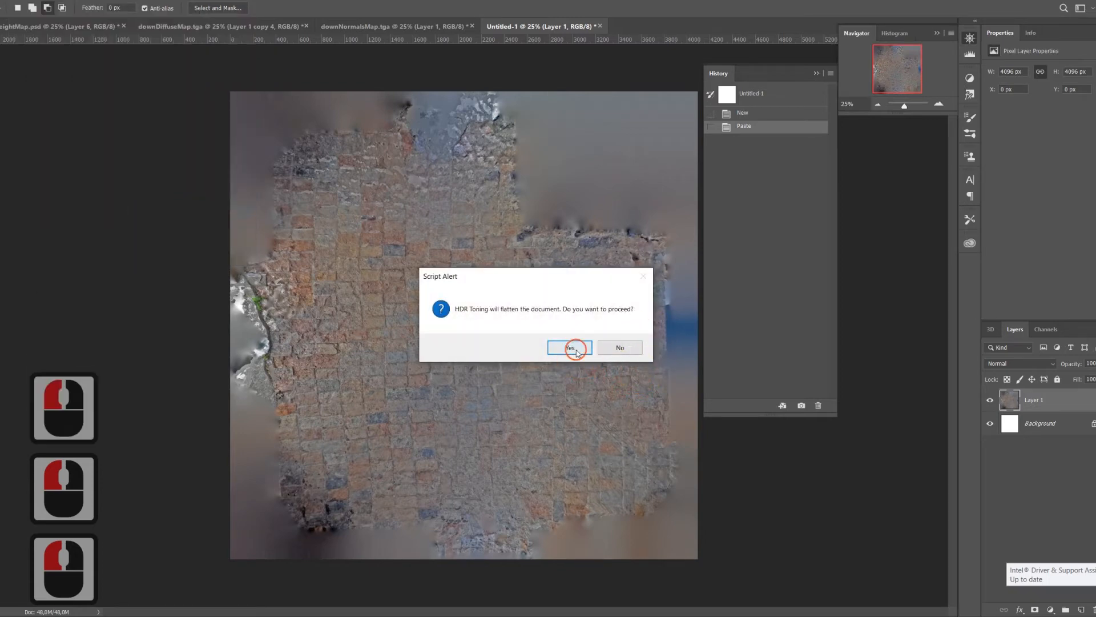
left_click(570, 348)
left_click(760, 255)
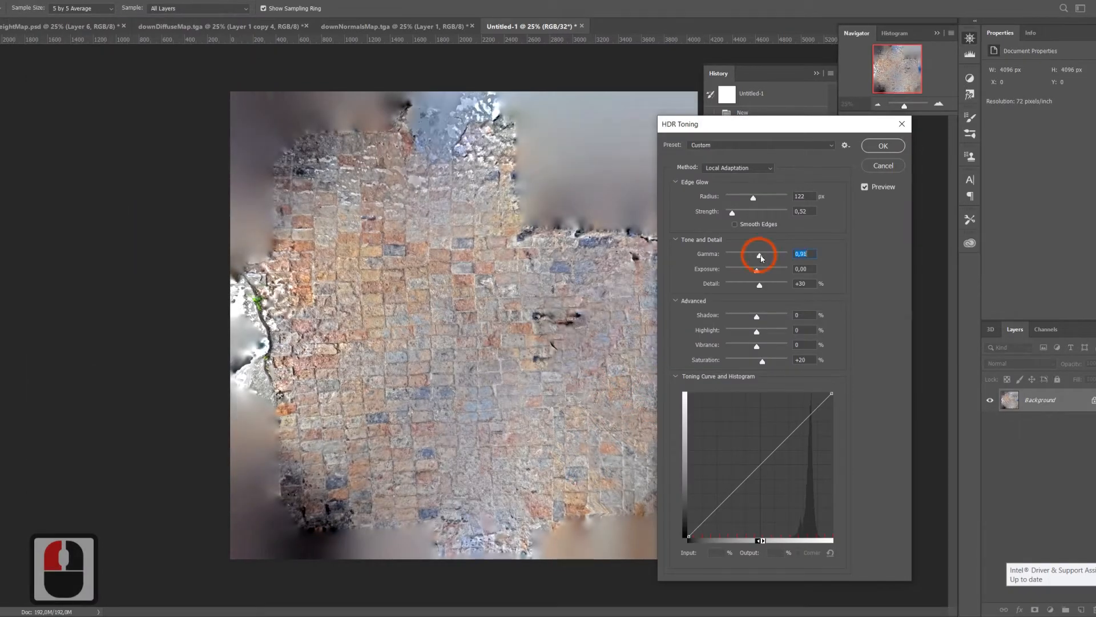
left_click(884, 146)
Step: Copy the whole toned image and paste it as a new layer into downDiffuseMap.tga
key("ctrl+a")
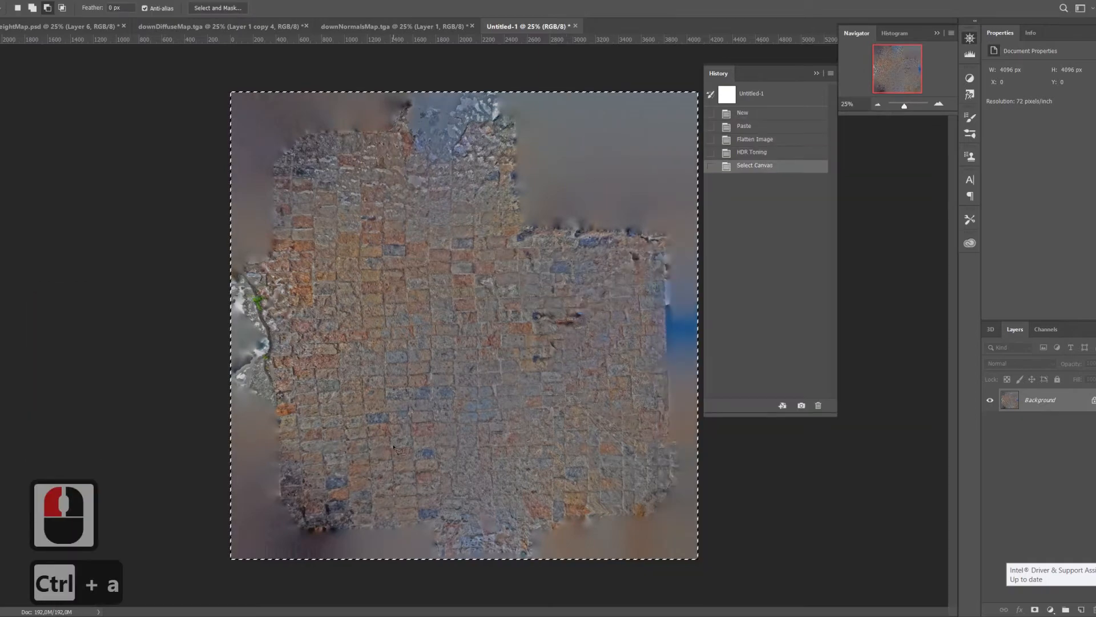
key("ctrl+c")
left_click(366, 27)
left_click(259, 28)
key("ctrl+v")
Step: Examine the brickwork up close, comparing the texture with and without the pasted toned layer
key("z")
left_click(446, 312)
left_click(445, 311)
double_click(482, 297)
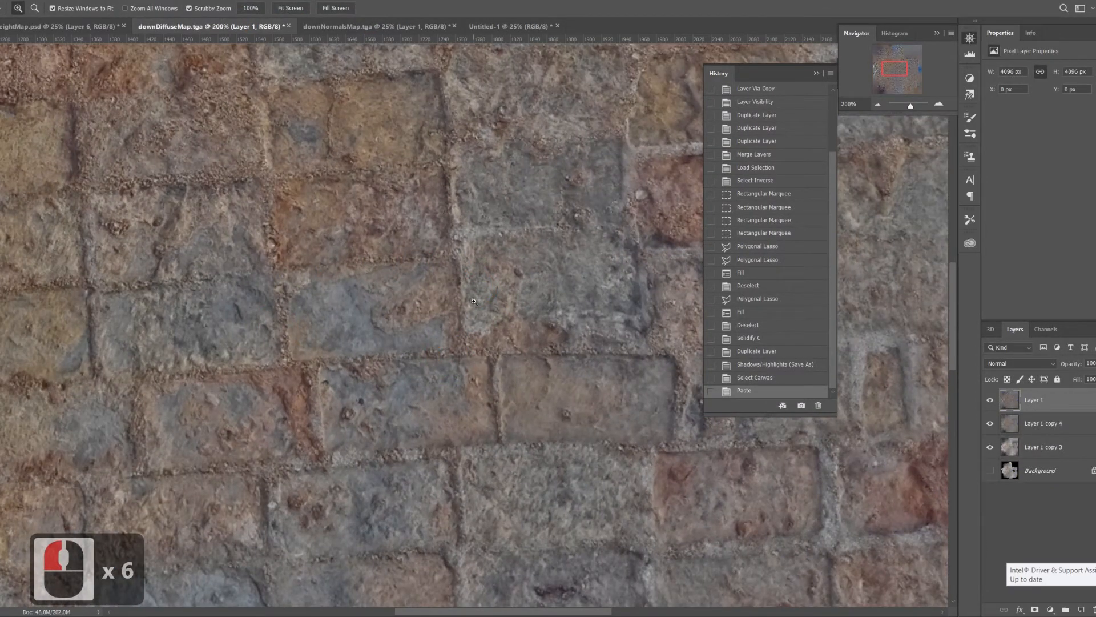
left_click(34, 8)
left_click(379, 244)
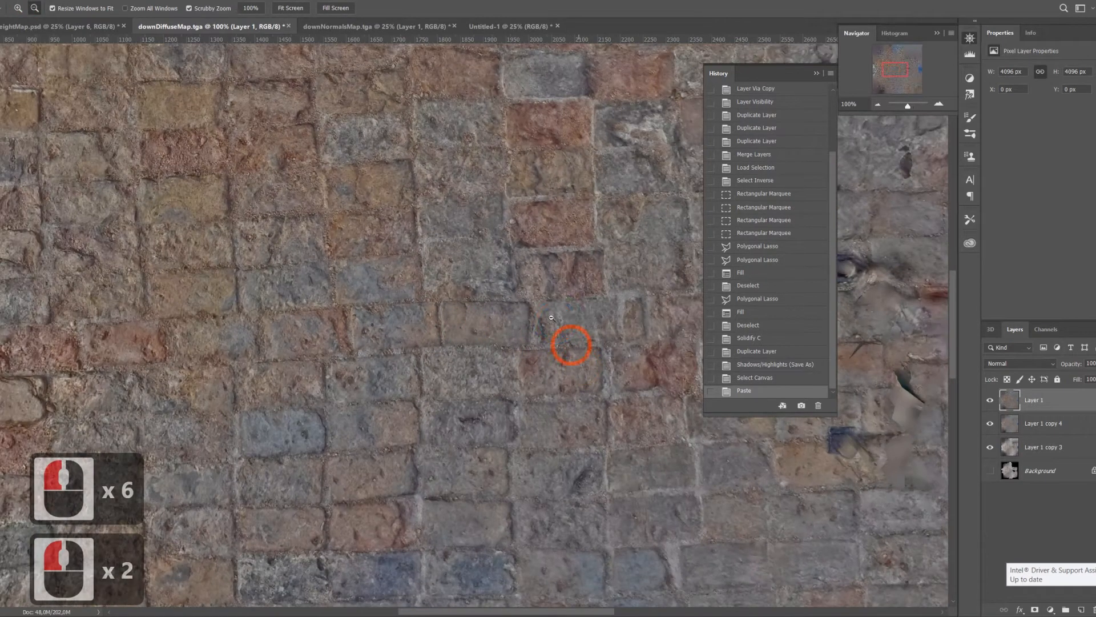
left_click(989, 402)
left_click(989, 402)
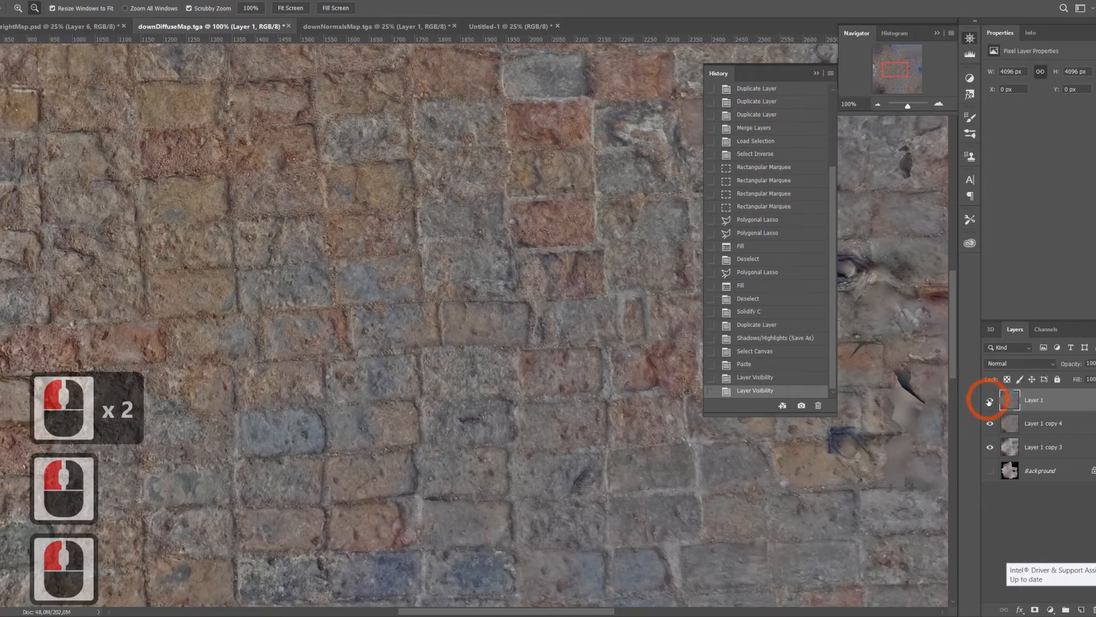
left_click(989, 402)
left_click(989, 402)
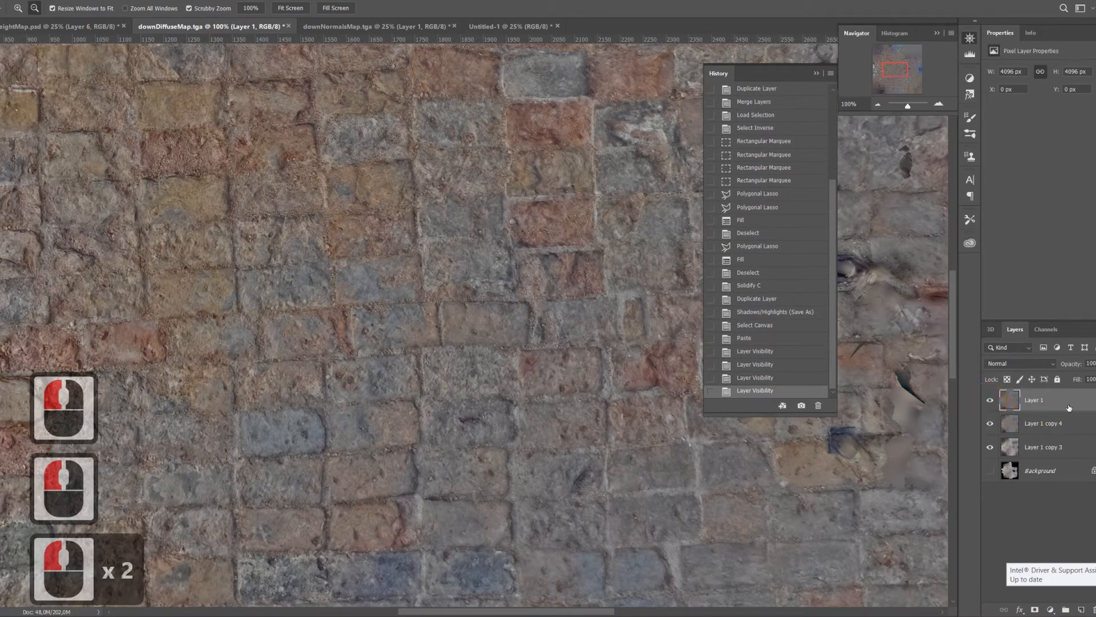
Step: Set the pasted toned layer's blend mode to Screen and compare the floor with it hidden and shown
left_click(1041, 368)
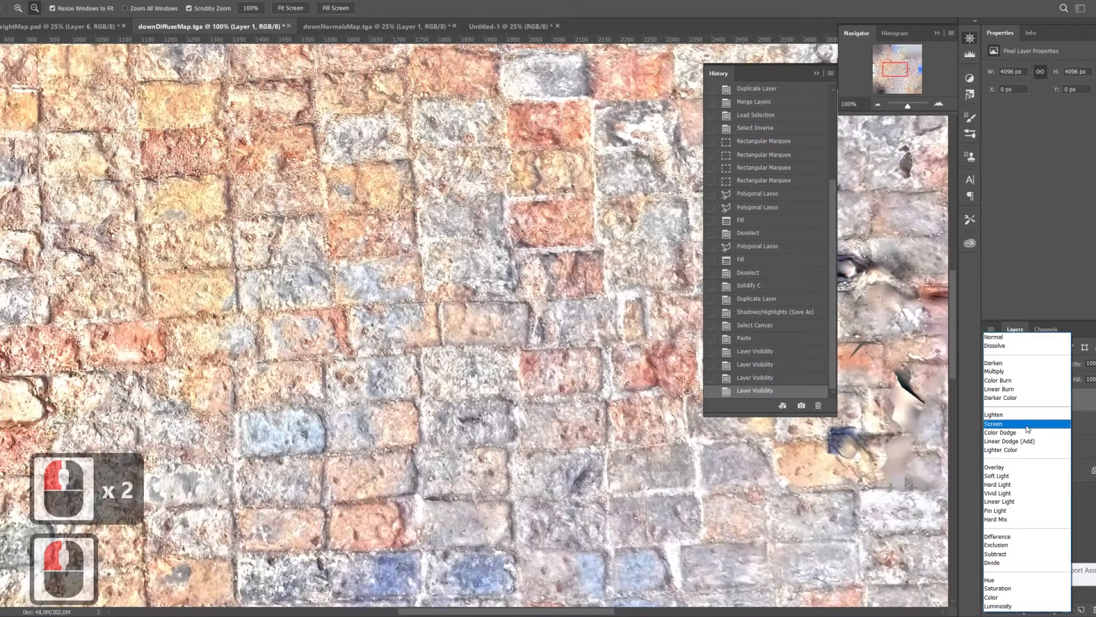
left_click(1003, 431)
left_click(991, 399)
left_click(990, 401)
left_click(991, 400)
left_click(990, 400)
left_click(990, 400)
left_click(991, 400)
Step: Make Layer 1 copy 4 the active layer and hide the toned layer above it
left_click(1028, 423)
left_click(816, 73)
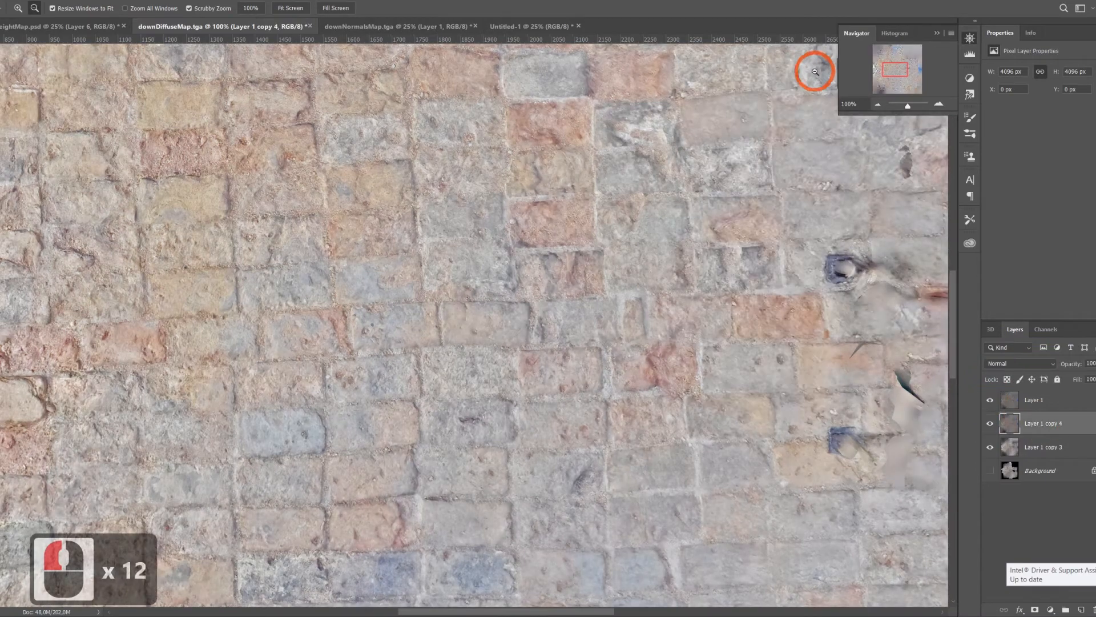
left_click_drag(826, 186, 468, 168)
left_click(0, 177)
left_click_drag(483, 248, 650, 251)
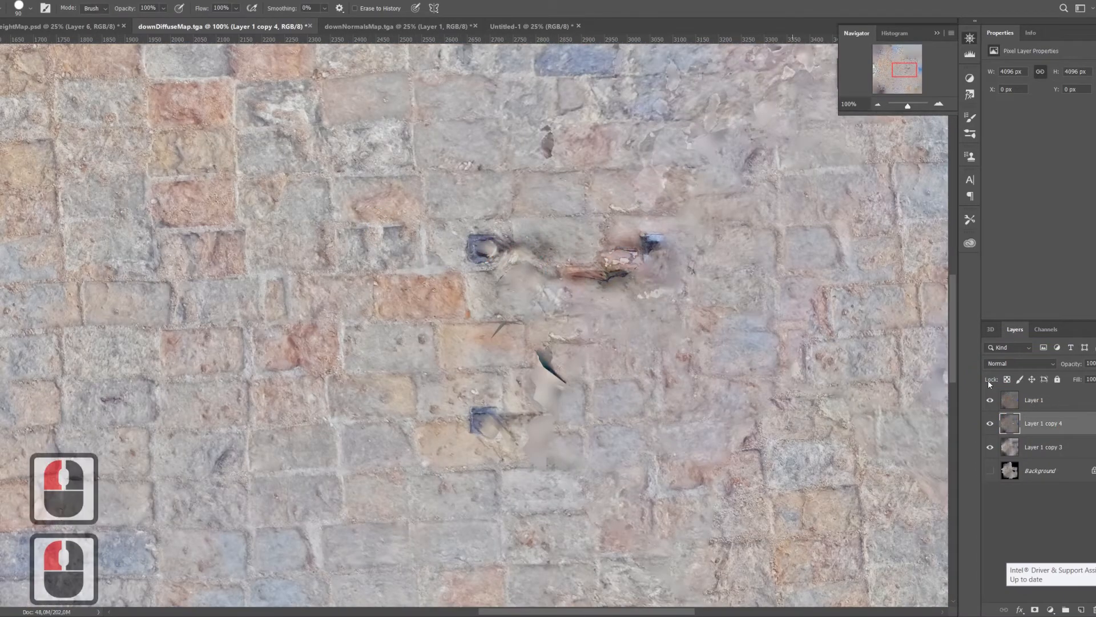
left_click(991, 400)
left_click(531, 253)
Step: Try to retouch the dark ring-shaped mark on the floor with an enlarged Healing Brush
left_click(1, 144)
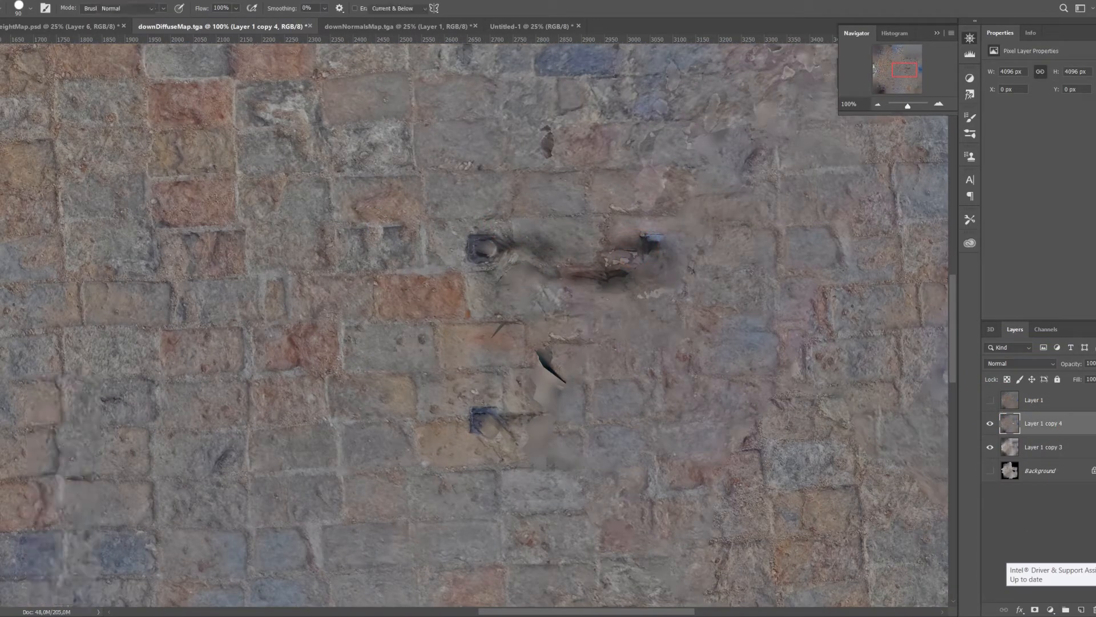
left_click(1, 264)
left_click(1, 48)
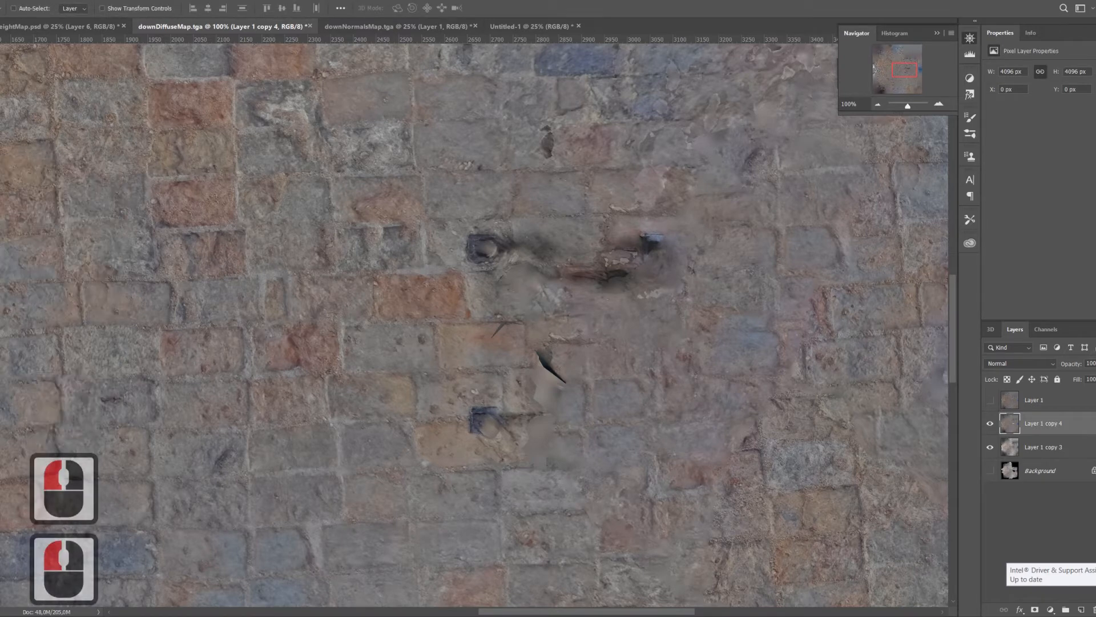
left_click(0, 264)
left_click(29, 424)
key("]")
key("]")
key("]")
key("]")
key("]")
key("]")
key("]")
key("]")
key("]")
key("]")
key("]")
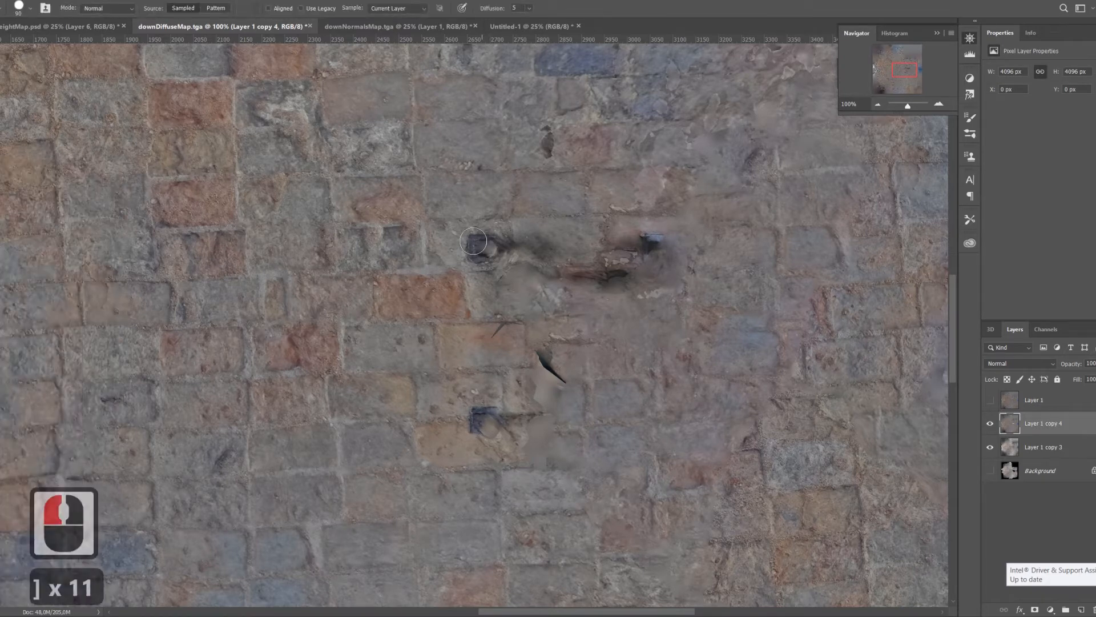
left_click(475, 243)
left_click(538, 241)
Step: Set the layer opacity to 70% and paint over the long dark smear and small crack with the content-aware Spot Healing Brush
left_click(1, 264)
left_click(28, 417)
key("7")
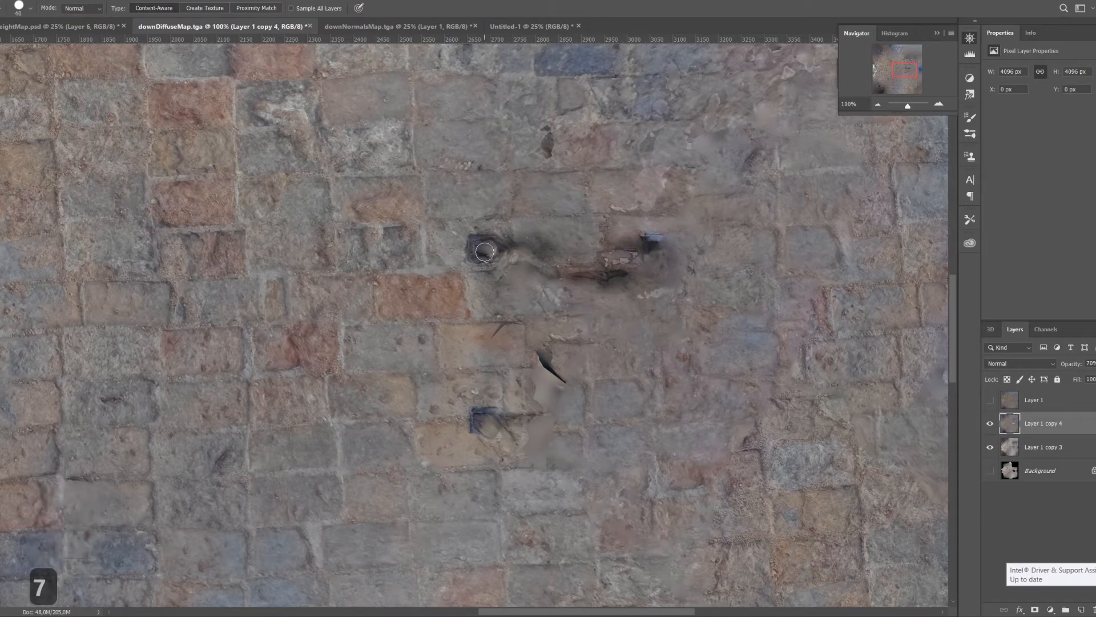
left_click_drag(482, 251, 653, 248)
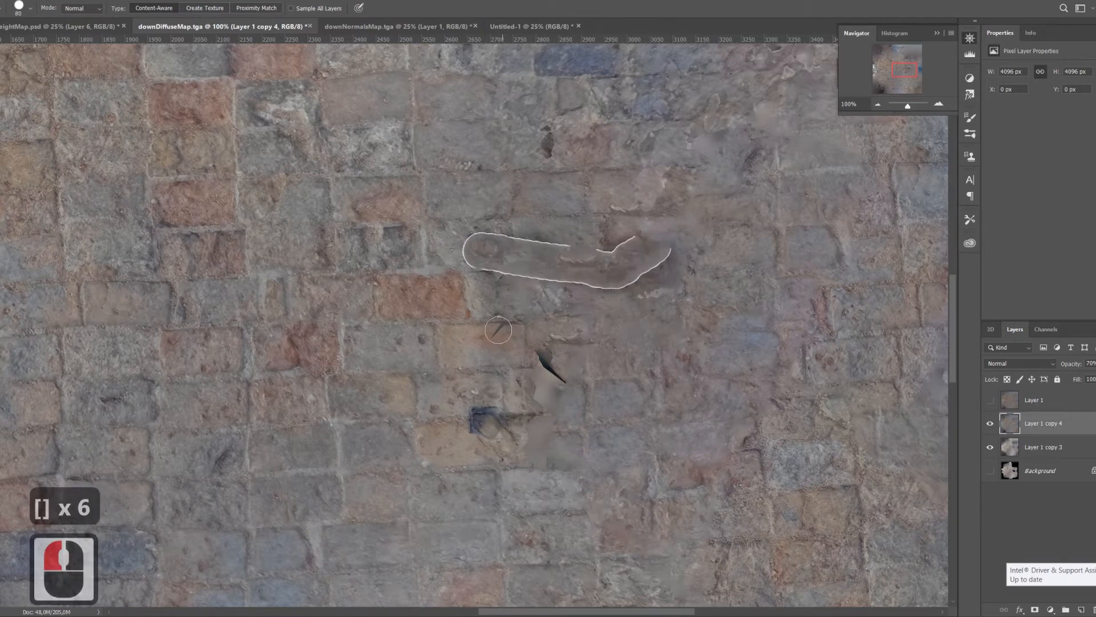
left_click(503, 330)
left_click(502, 270)
Step: Heal the remaining smear, the dark sliver and the blue square mark with a smaller Spot Healing Brush
key("[")
key("[")
left_click_drag(532, 276, 672, 250)
left_click_drag(637, 244, 472, 242)
left_click_drag(538, 354, 564, 381)
left_click_drag(477, 417, 537, 415)
left_click_drag(754, 444, 416, 525)
left_click(402, 440)
Step: Heal the blemishes near the floor's upper edges, including the white flecks on the upper-left bricks, with the Spot Healing Brush
left_click_drag(485, 199, 542, 520)
mouse_move(591, 403)
left_mouse_down()
mouse_move(604, 426)
mouse_move(710, 425)
left_mouse_up()
left_click(502, 409)
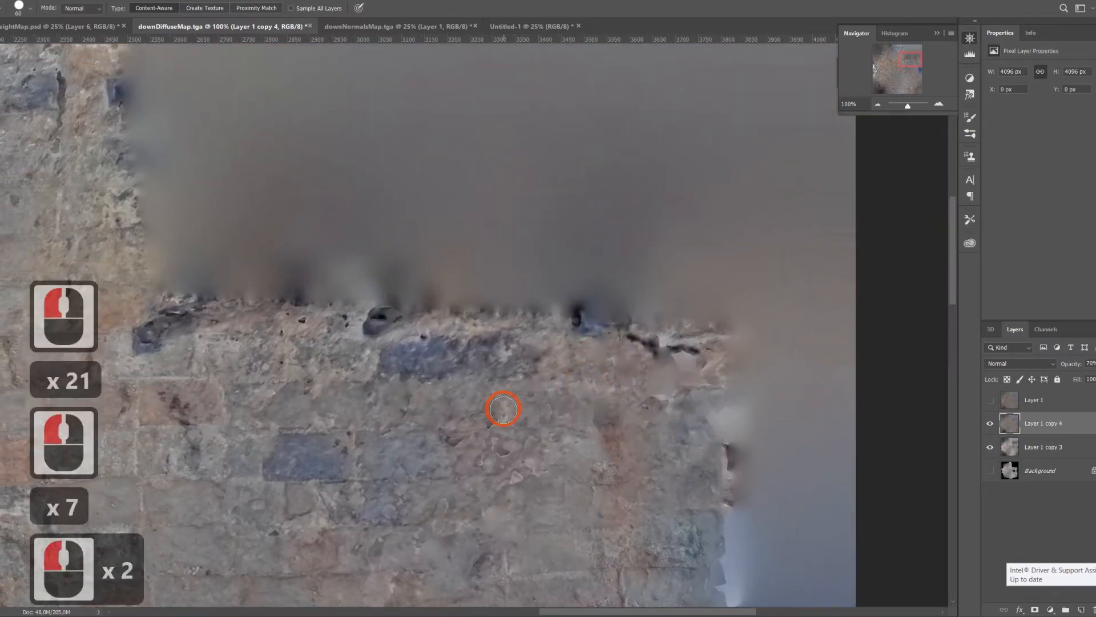
mouse_move(166, 341)
left_mouse_down()
mouse_move(489, 340)
mouse_move(754, 393)
left_mouse_up()
left_click_drag(212, 246, 538, 343)
left_click_drag(634, 257, 665, 282)
left_click_drag(581, 230, 612, 240)
left_click_drag(502, 225, 545, 240)
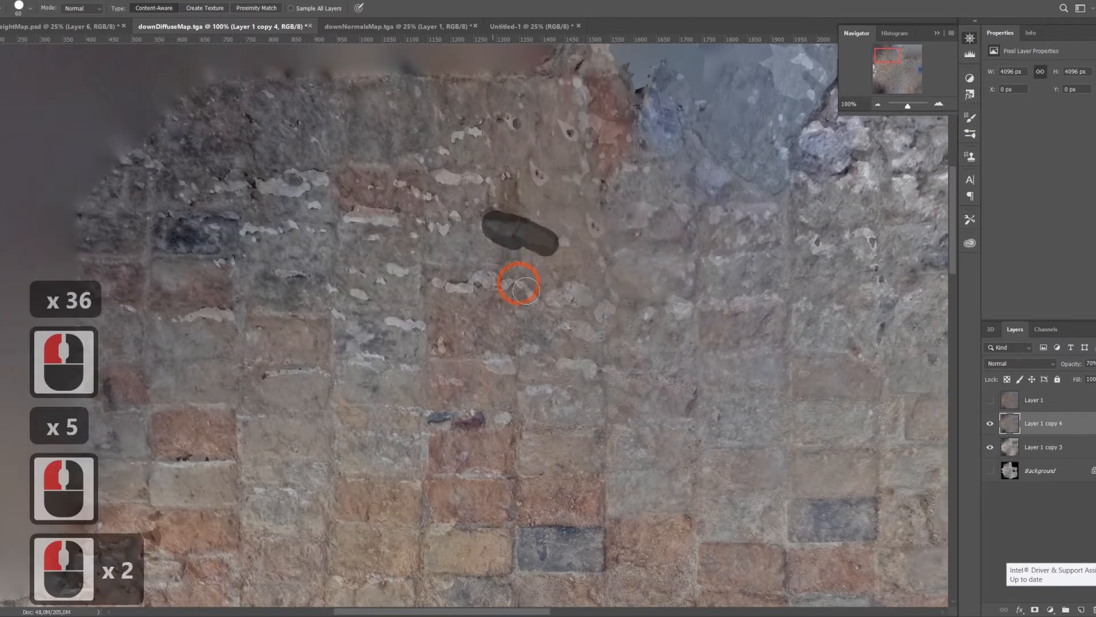
left_click_drag(599, 330, 571, 327)
left_click_drag(526, 368, 486, 361)
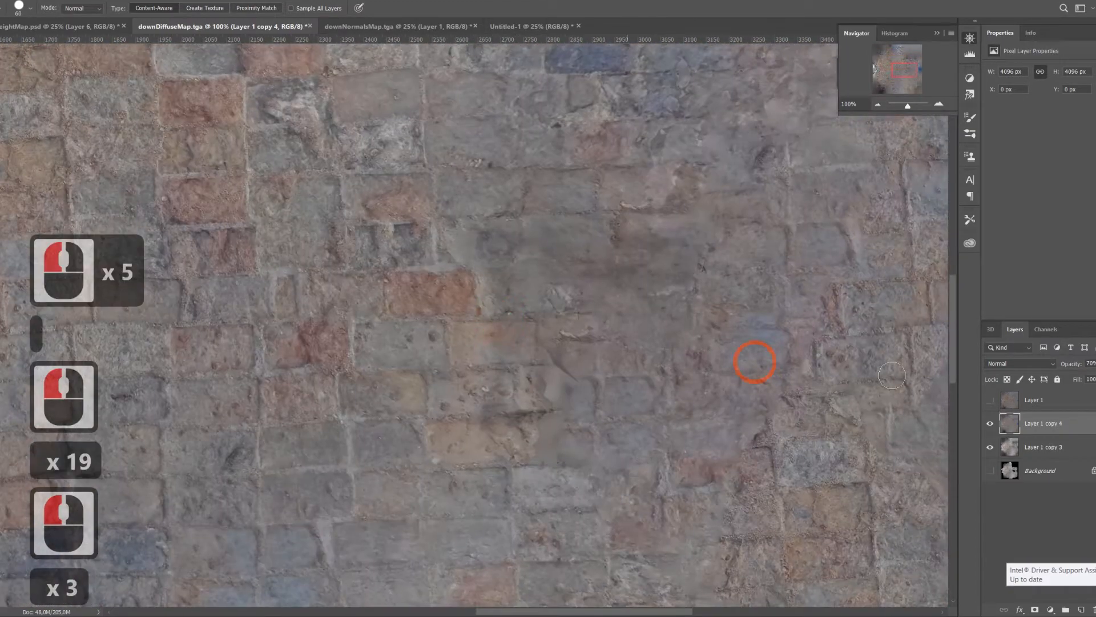
Step: Save the retouched diffuse map in JPEG format over the existing downDiffuseMap_.jpg, accepting the JPEG options
scroll(690, 258, "down", 4, "alt")
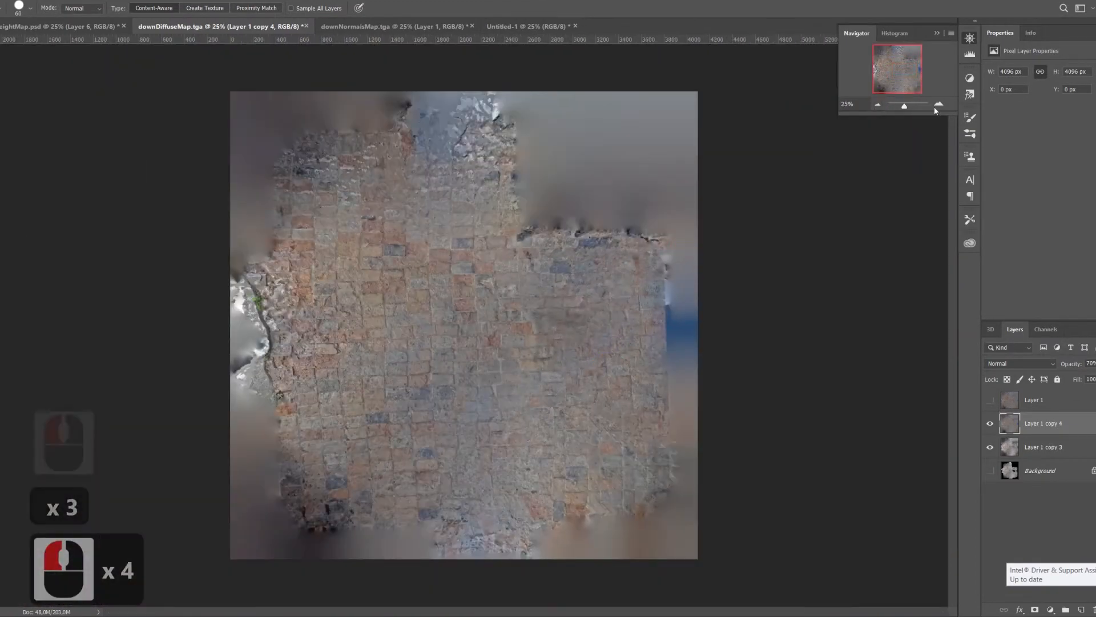
left_click(938, 104)
left_click(939, 104)
left_click_drag(486, 400, 572, 251)
left_click(5, 1)
left_click(42, 115)
left_click(289, 432)
left_click(288, 311)
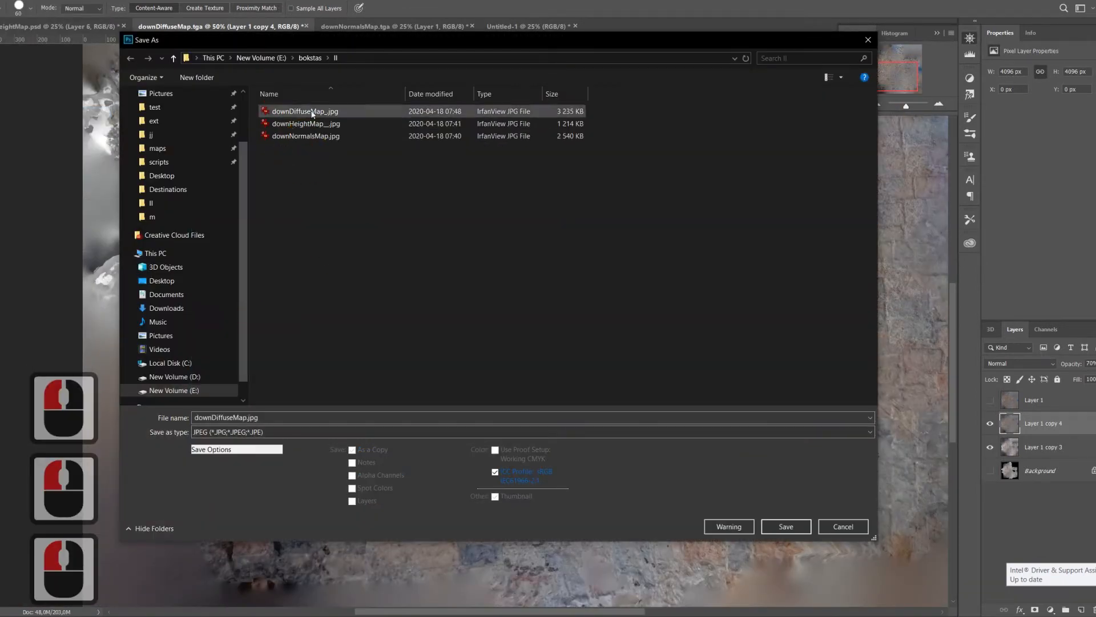
left_click(314, 112)
left_click(788, 525)
left_click(551, 307)
left_click(534, 109)
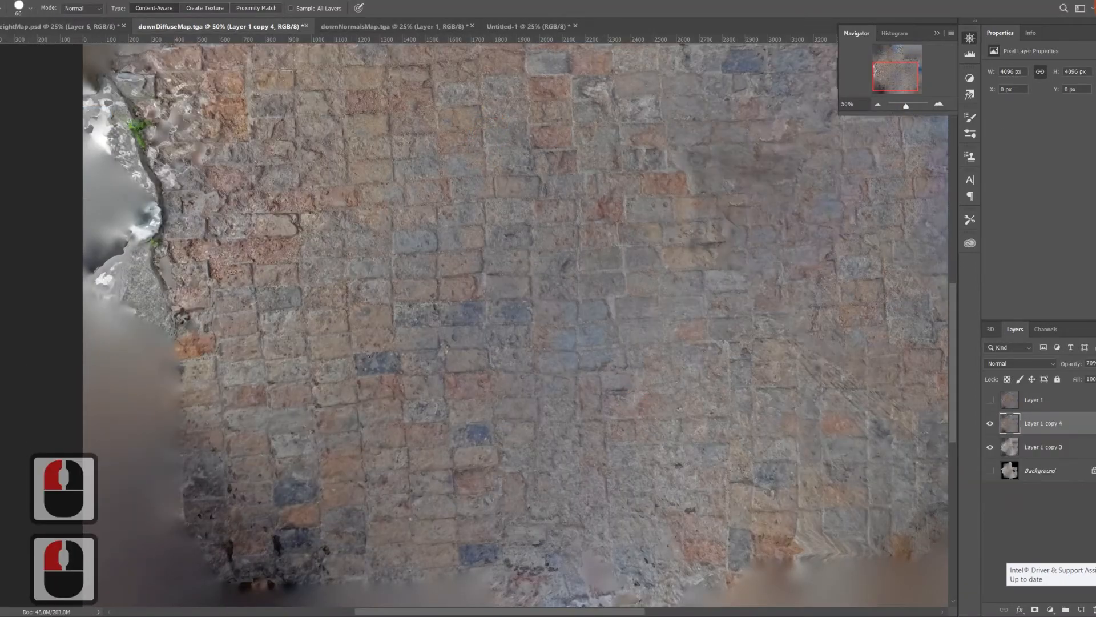
Step: Switch to the Hammer editor, move the Build Map window clear of the viewport and deselect the tower mesh
left_click(1041, 1)
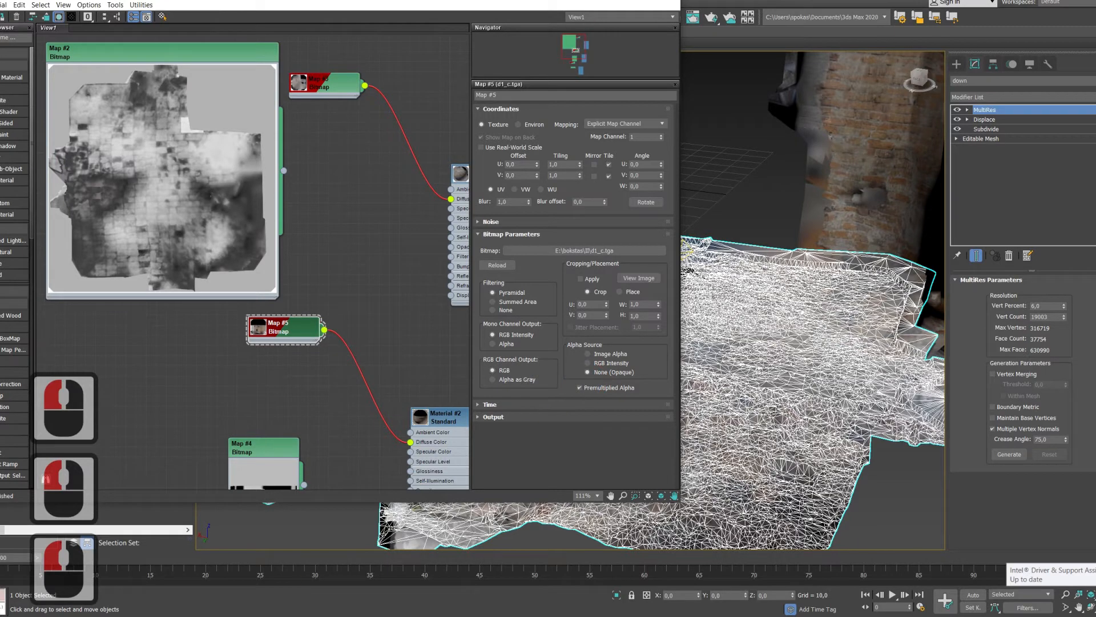
left_click(246, 616)
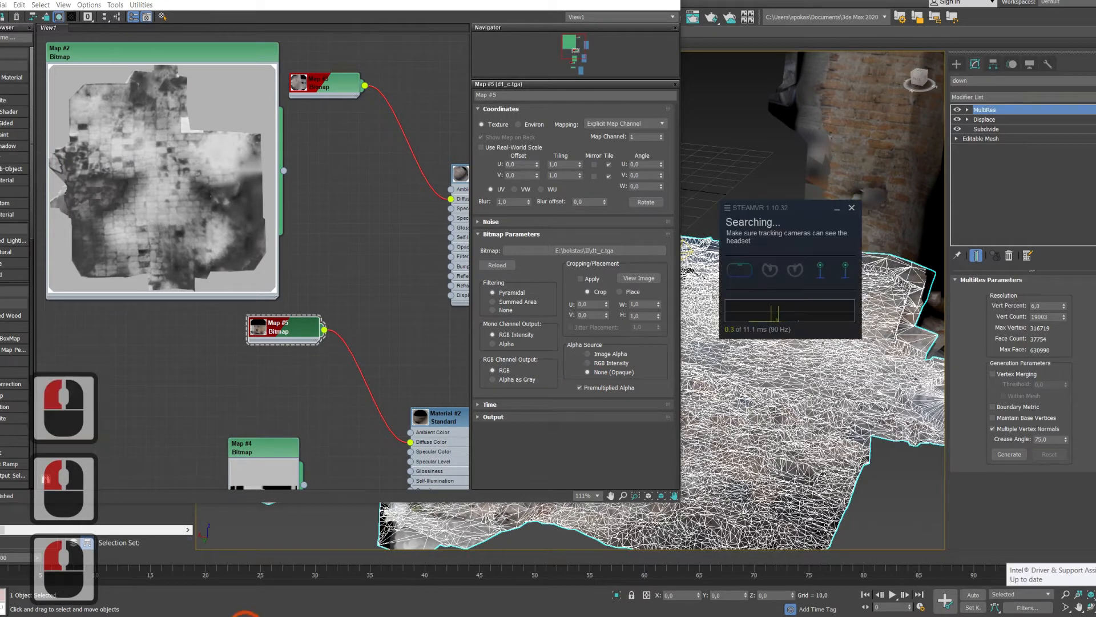
left_click(278, 615)
left_click(339, 583)
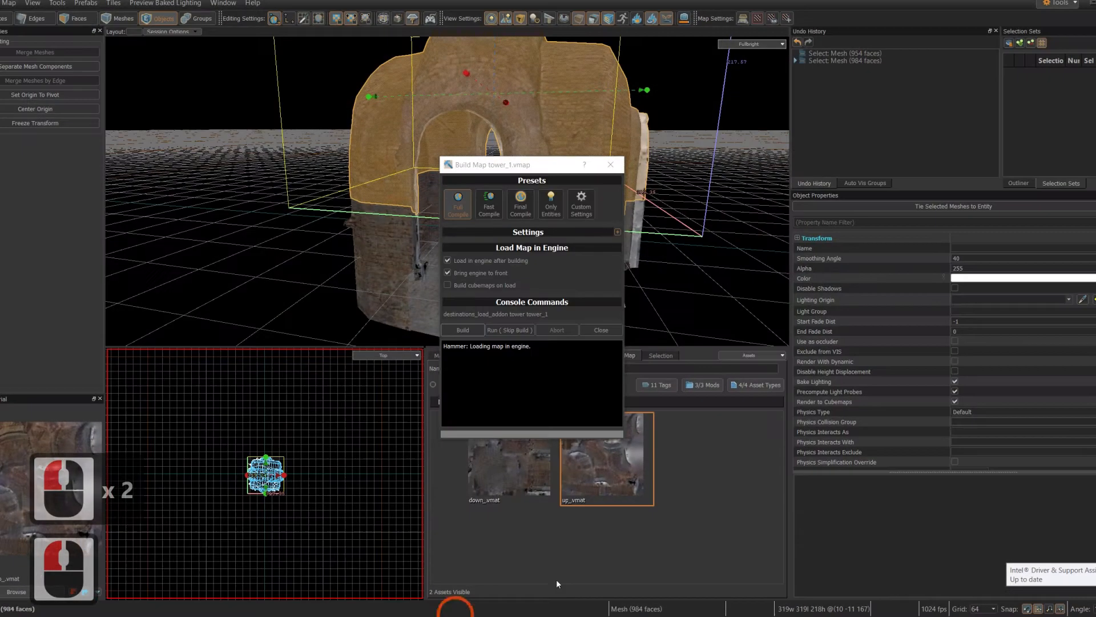
left_click_drag(543, 160, 938, 147)
left_click(750, 345)
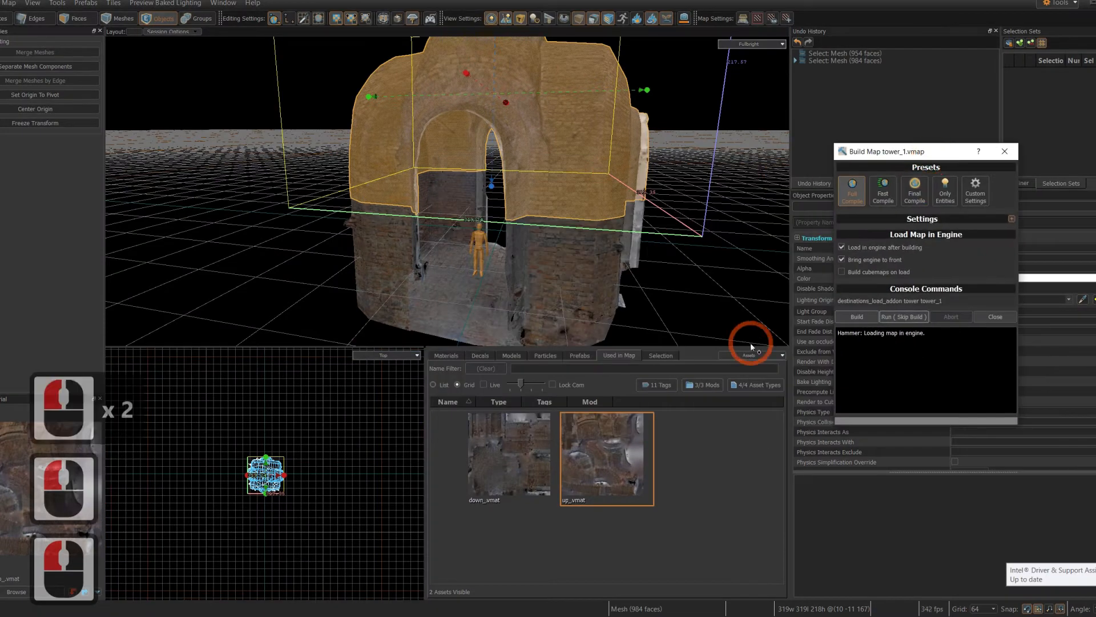
left_click(696, 322)
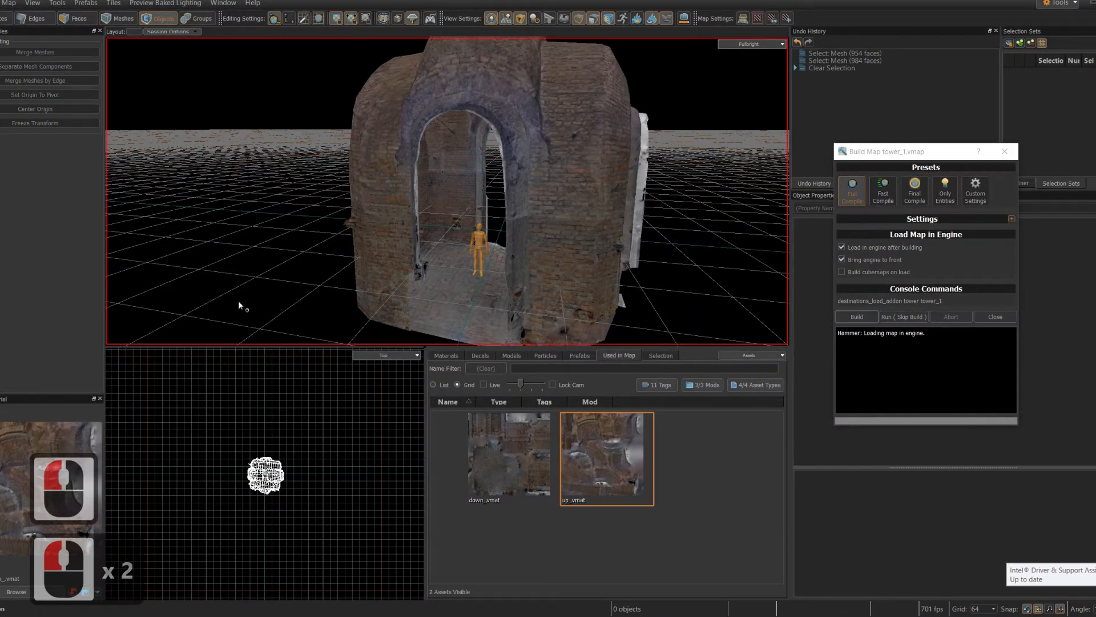
Step: Import the floor mesh down_.obj from the bokstas folder on drive E, first moving the file window fully into view
left_click(0, 3)
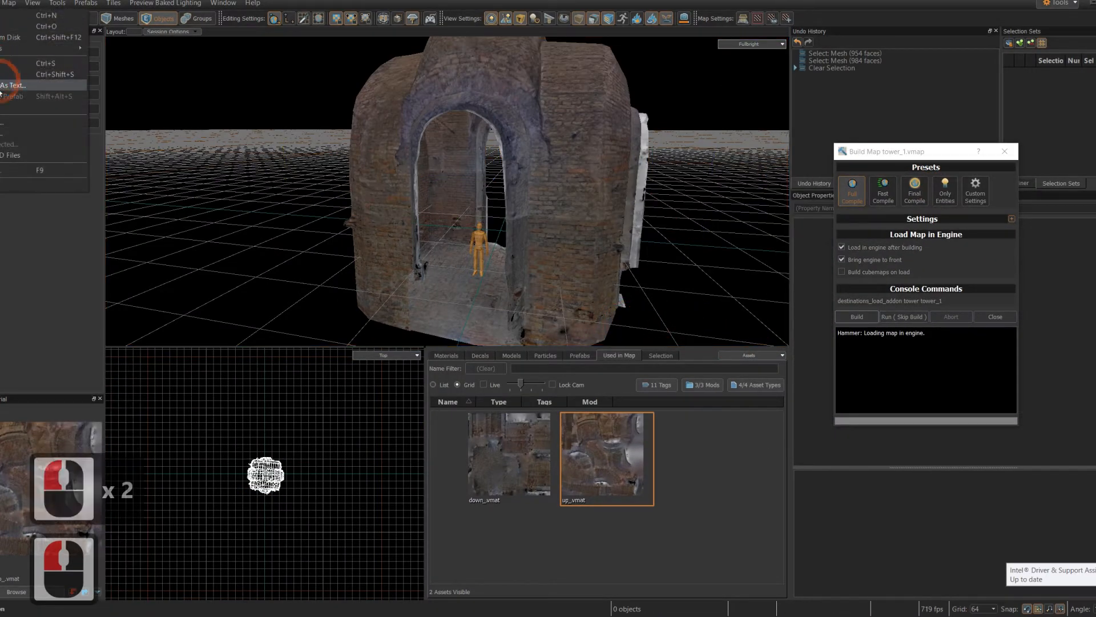
left_click(0, 120)
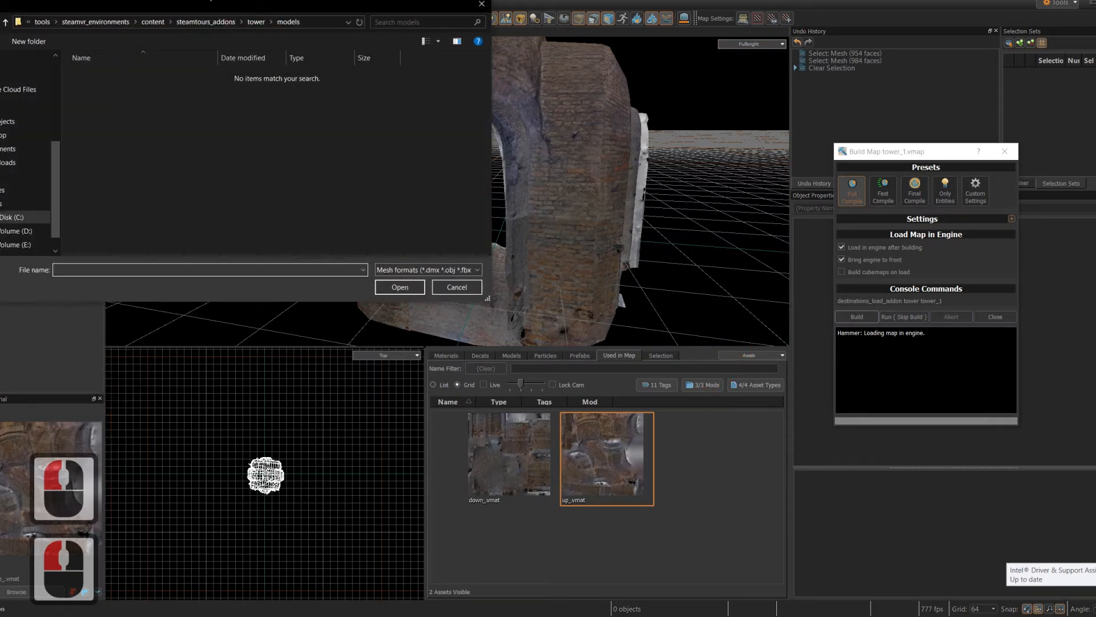
left_click_drag(238, 3, 528, 212)
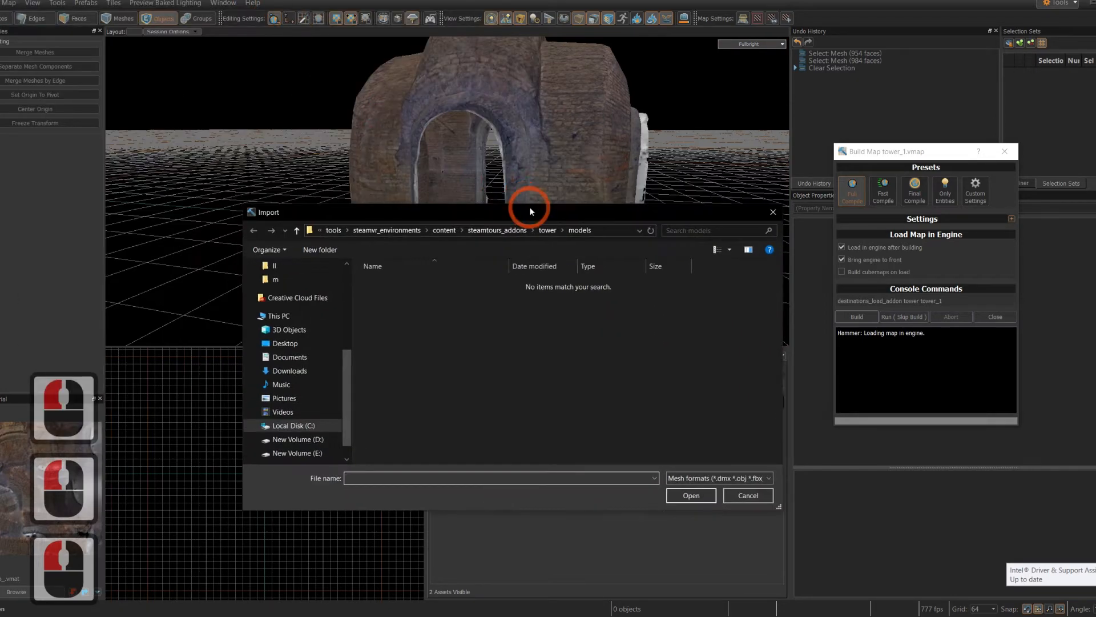
left_click(297, 439)
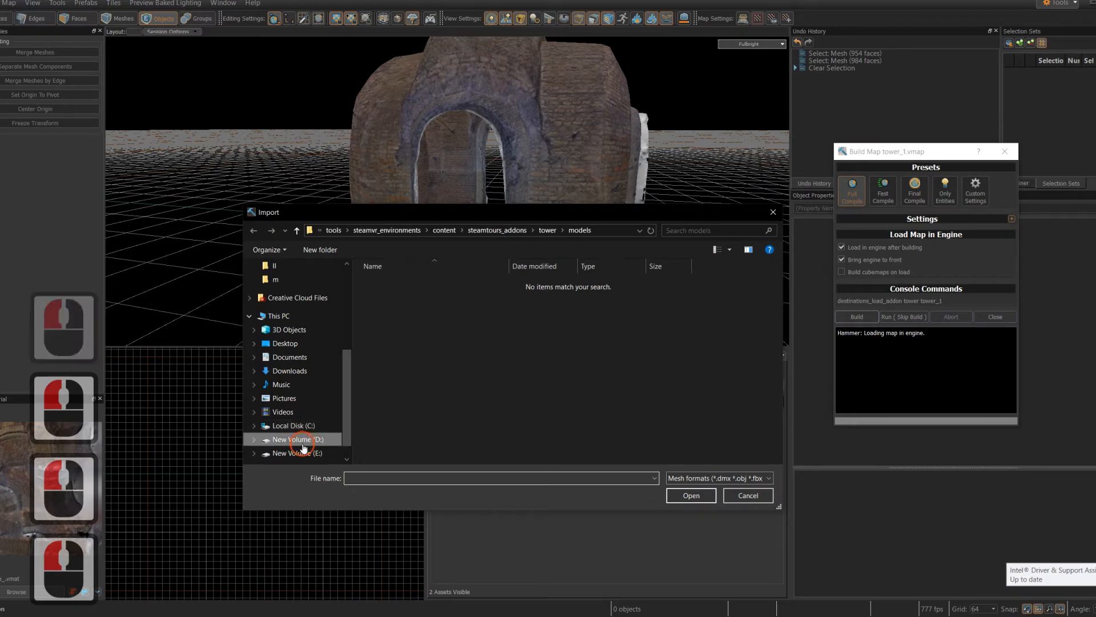
left_click(282, 267)
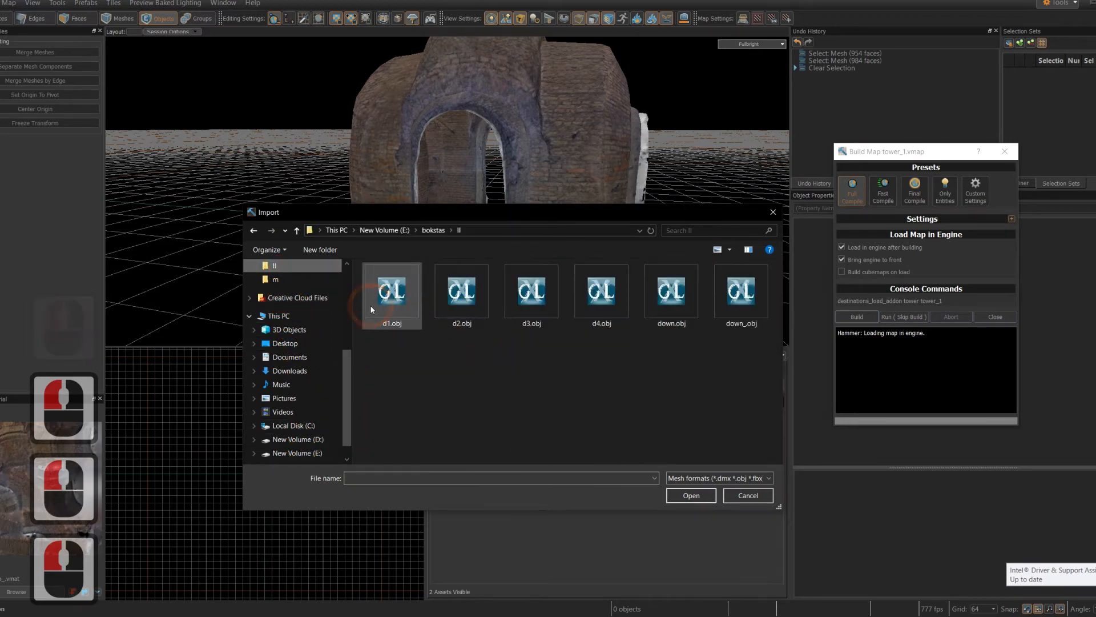
left_click(723, 310)
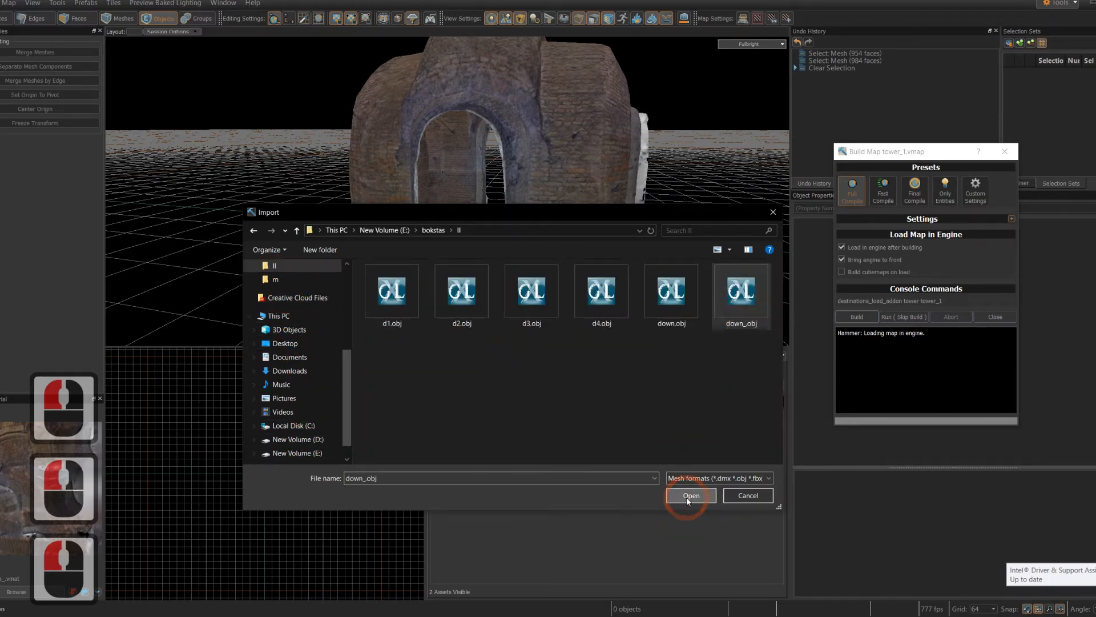
left_click(688, 495)
left_click(479, 303)
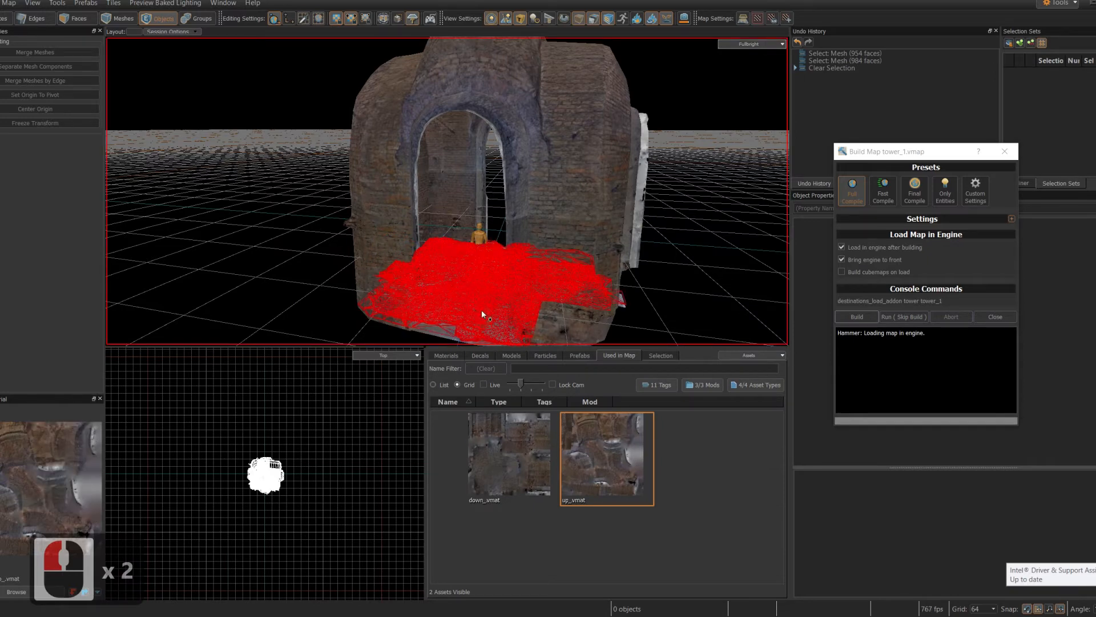
Step: Select the lower tower mesh, turn off grid snapping and move the mesh down about 13 units
double_click(364, 247)
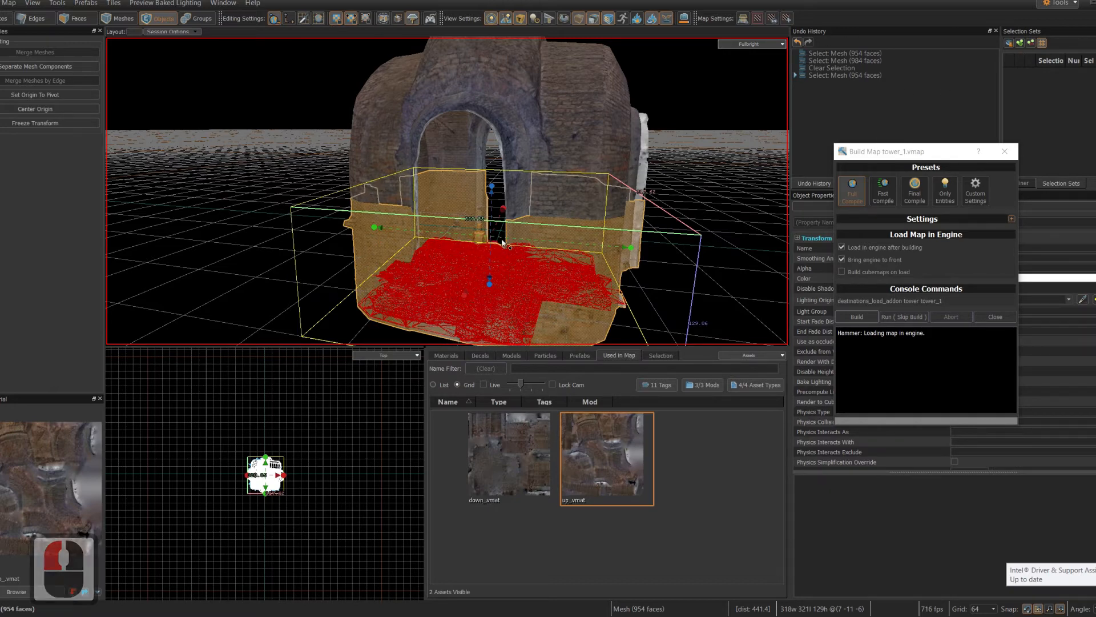
left_click(1030, 610)
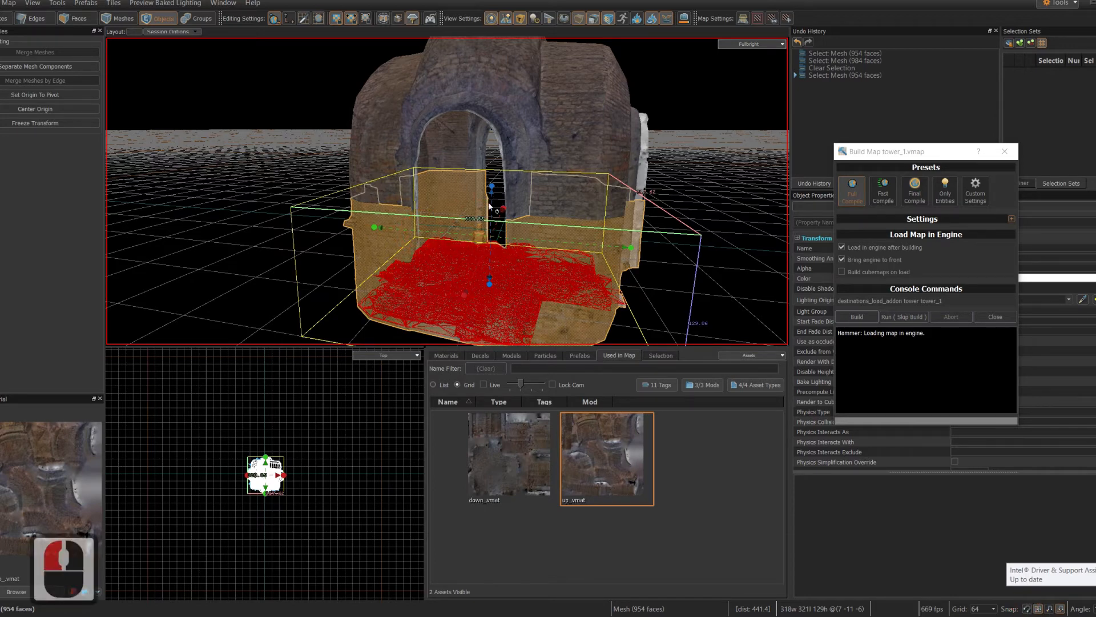
left_click(1, 111)
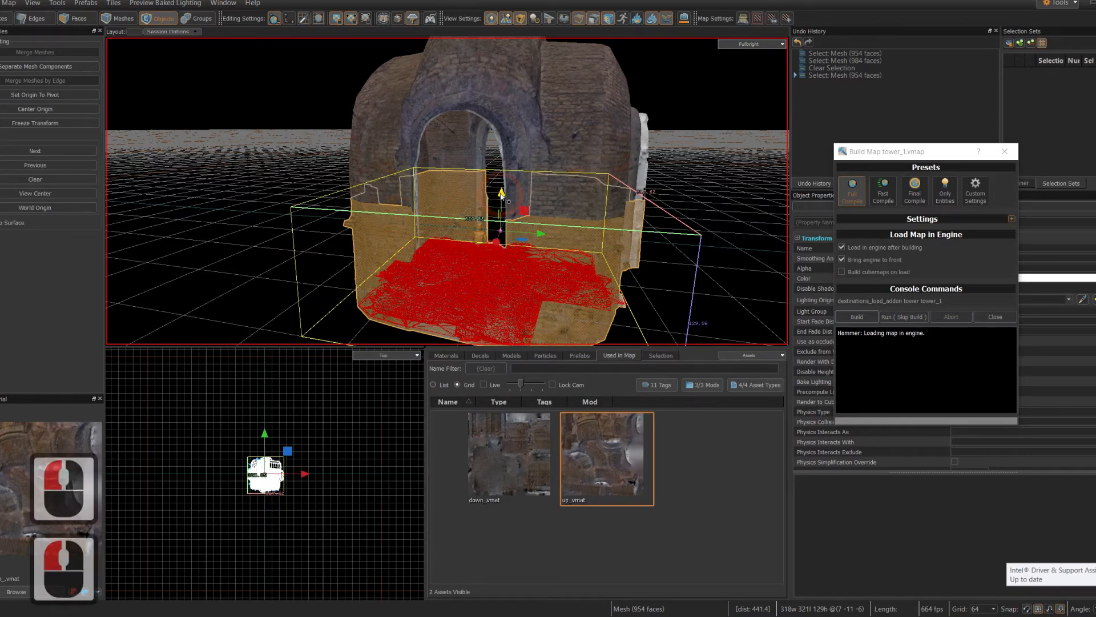
left_click_drag(501, 194, 499, 242)
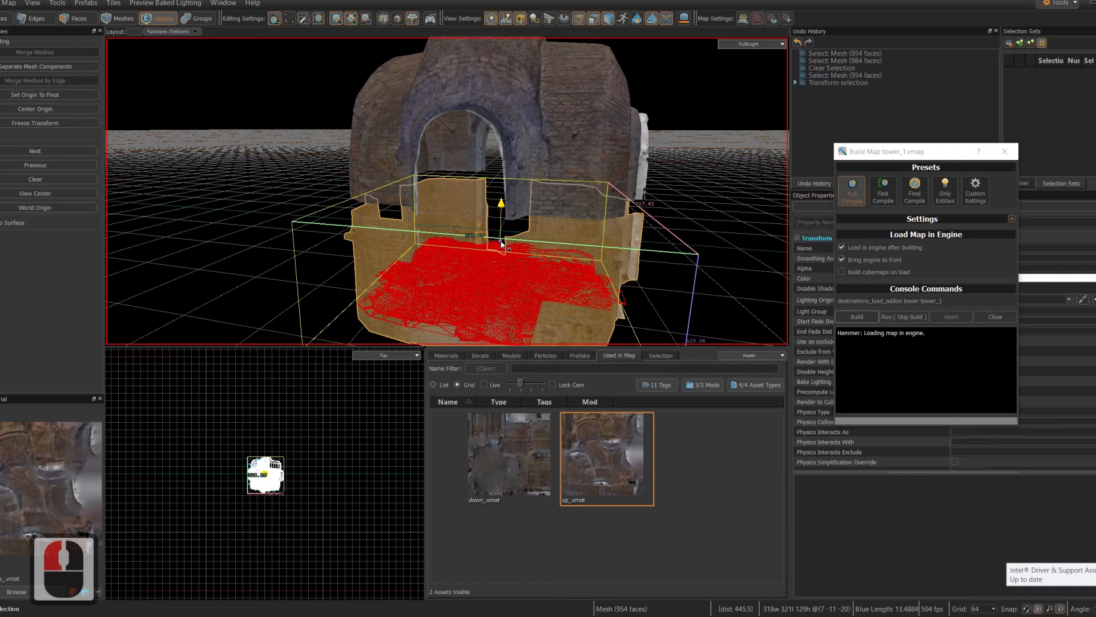
Step: Select the imported floor mesh and look through the available materials, the models and the assets used by the selection
left_click_drag(456, 292, 478, 133, "alt")
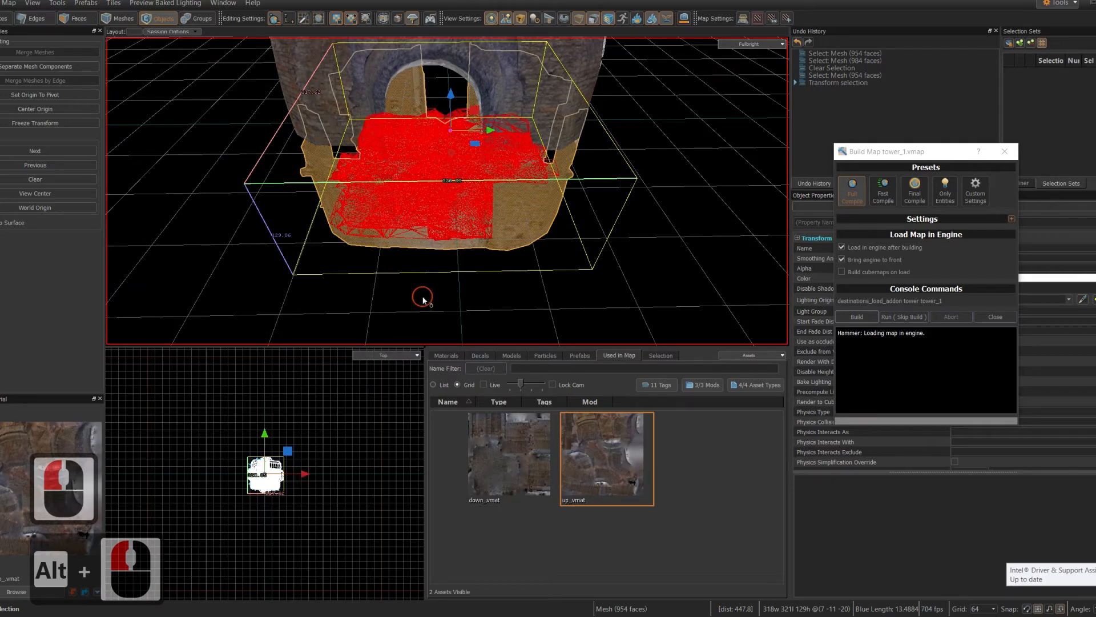
double_click(414, 200)
left_click_drag(414, 200, 421, 152, "alt")
double_click(444, 355)
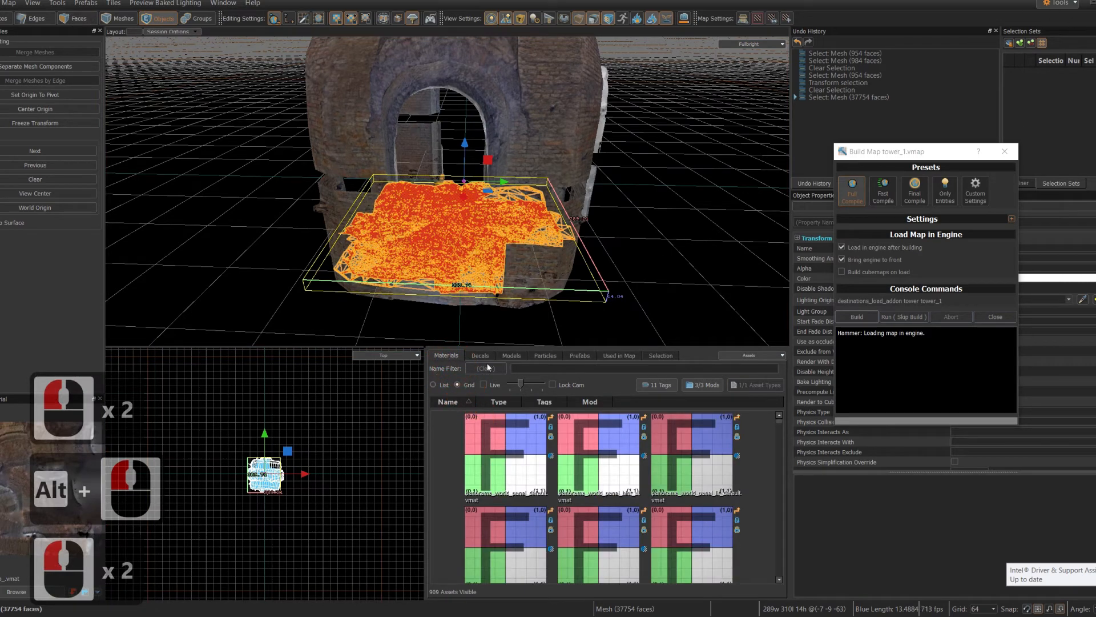
double_click(511, 356)
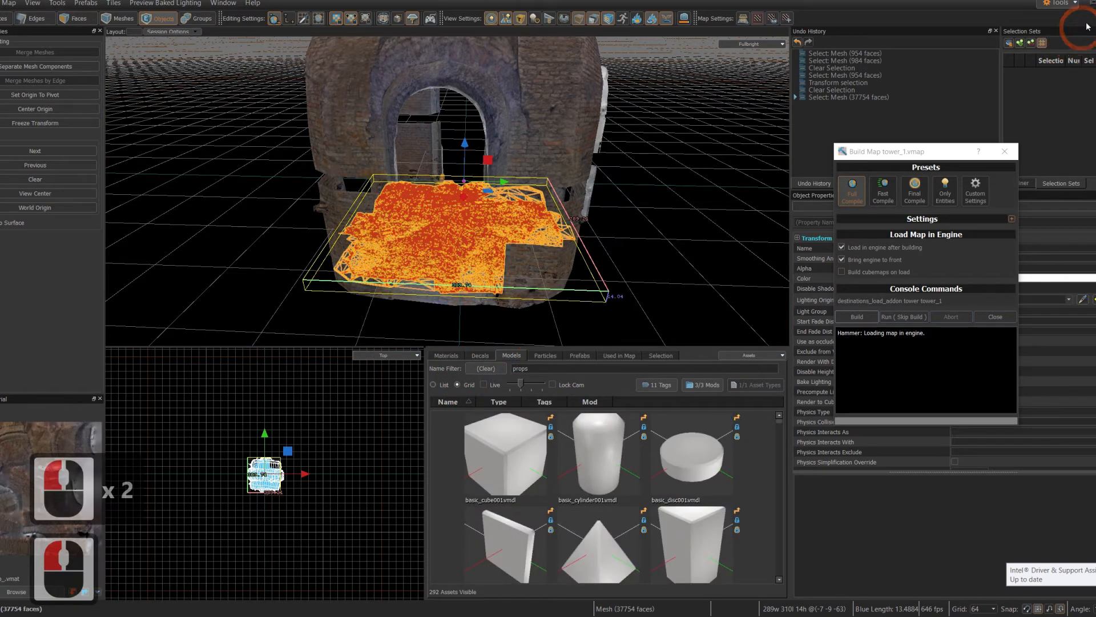
double_click(660, 356)
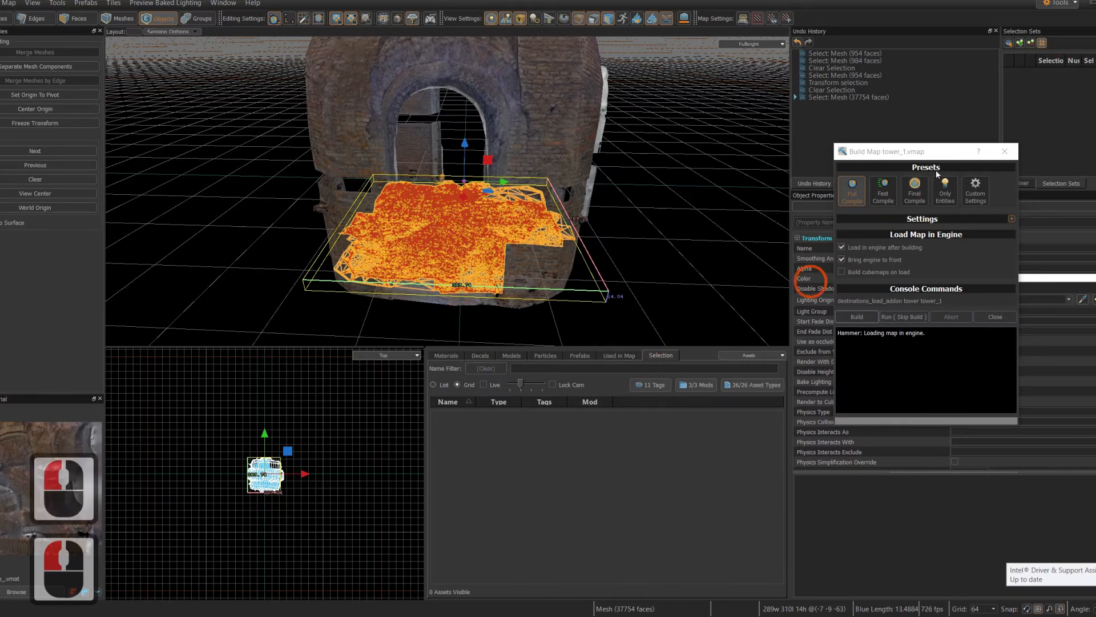
Step: Create a new material in the Material Editor and try to choose a texture for its color map
left_click(1062, 3)
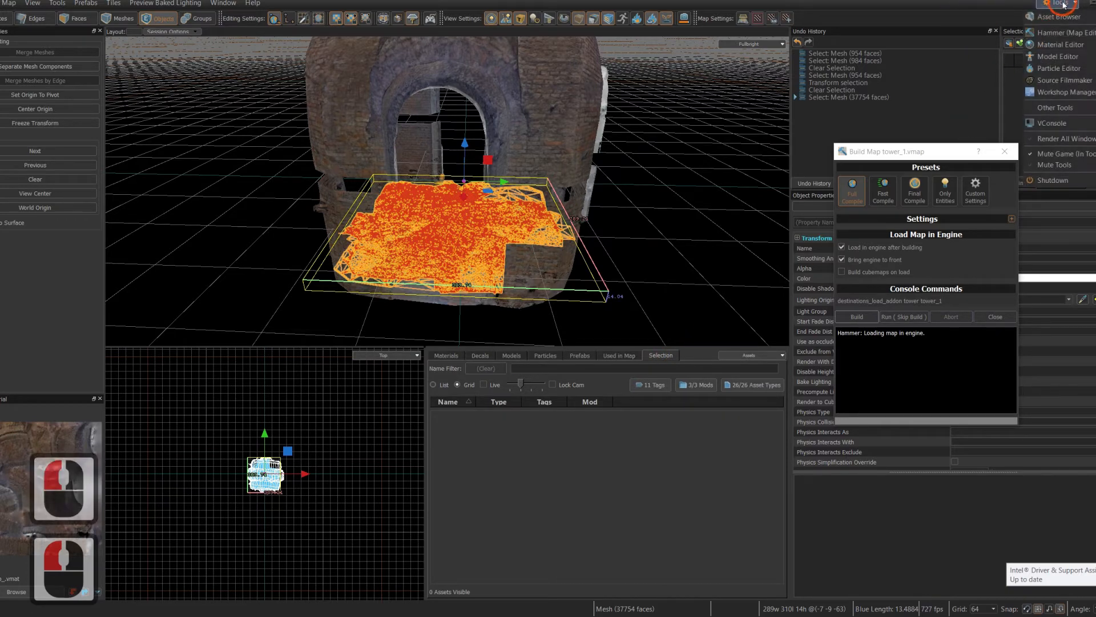
left_click(1060, 45)
left_click(671, 343)
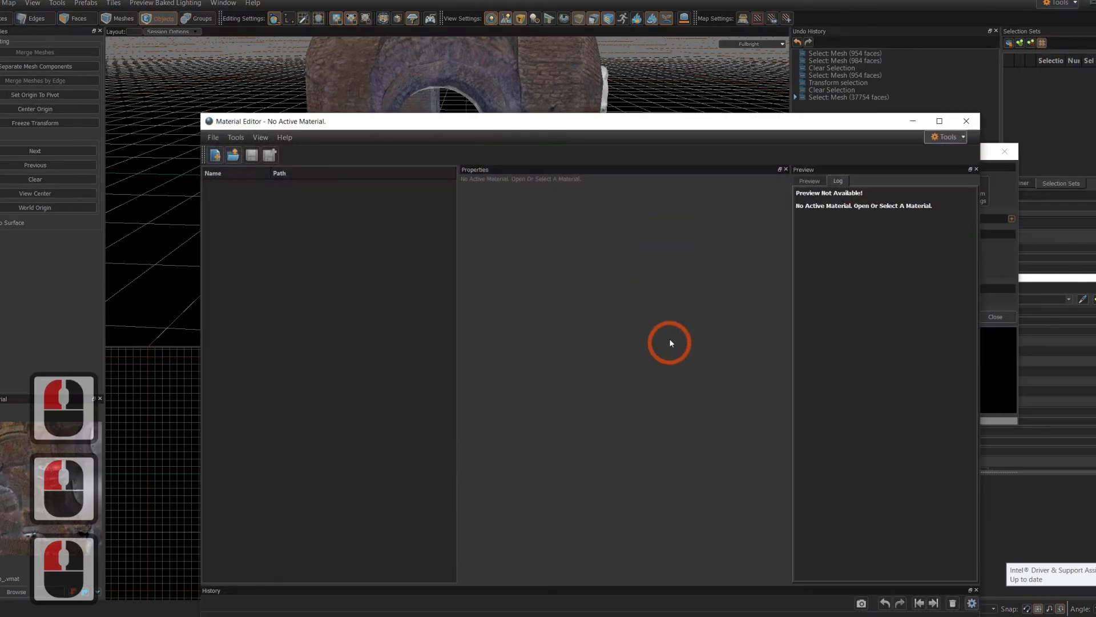
left_click(215, 155)
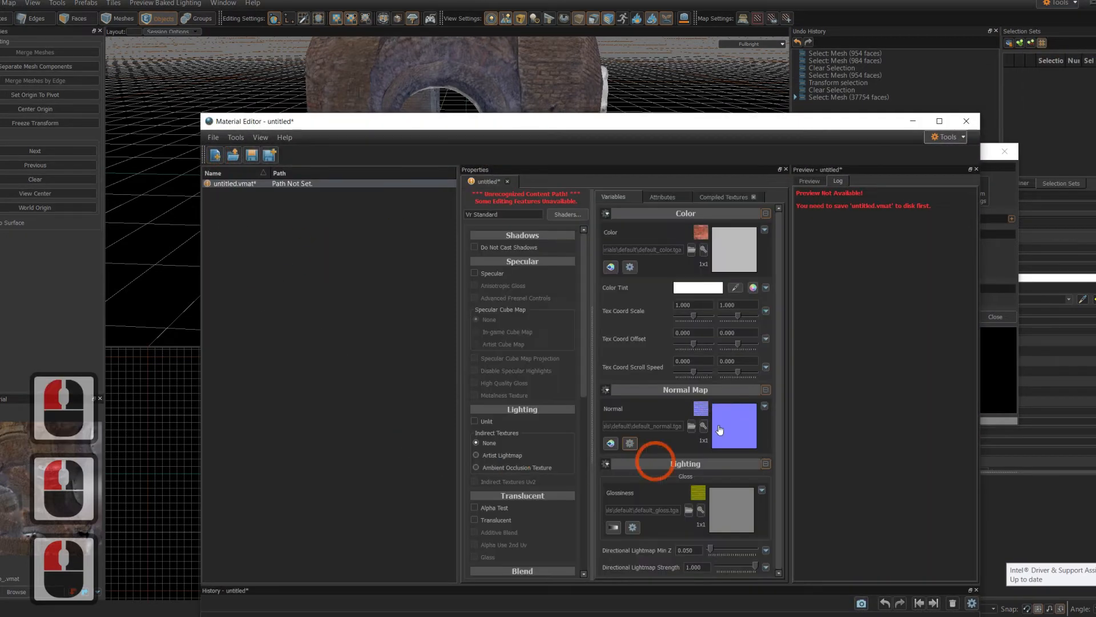
left_click(611, 267)
left_click(611, 267)
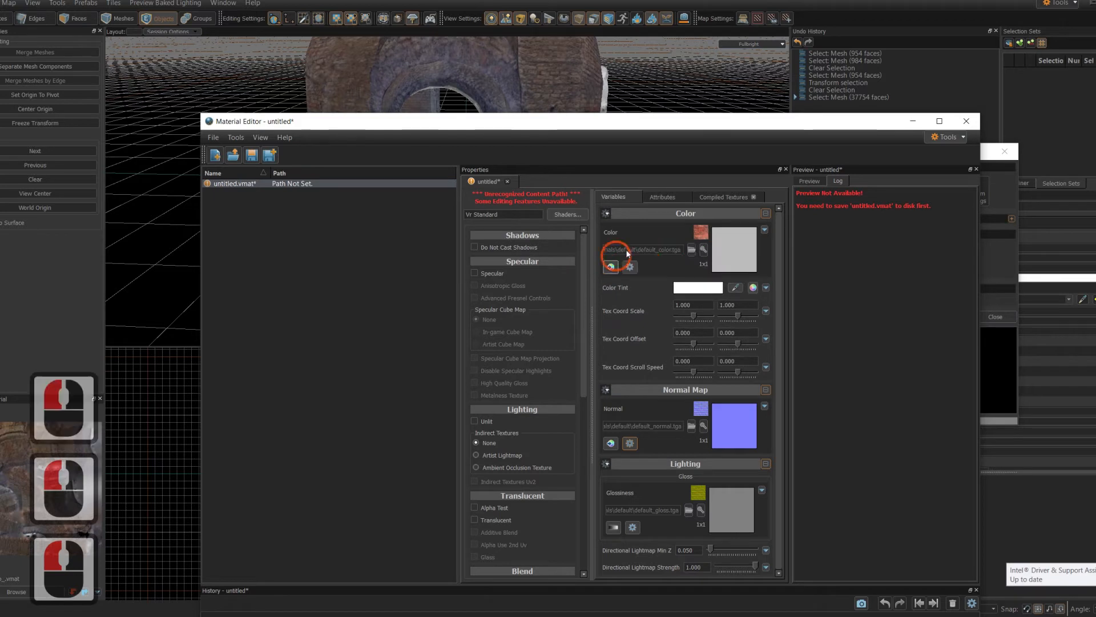
left_click(383, 294)
left_click(690, 254)
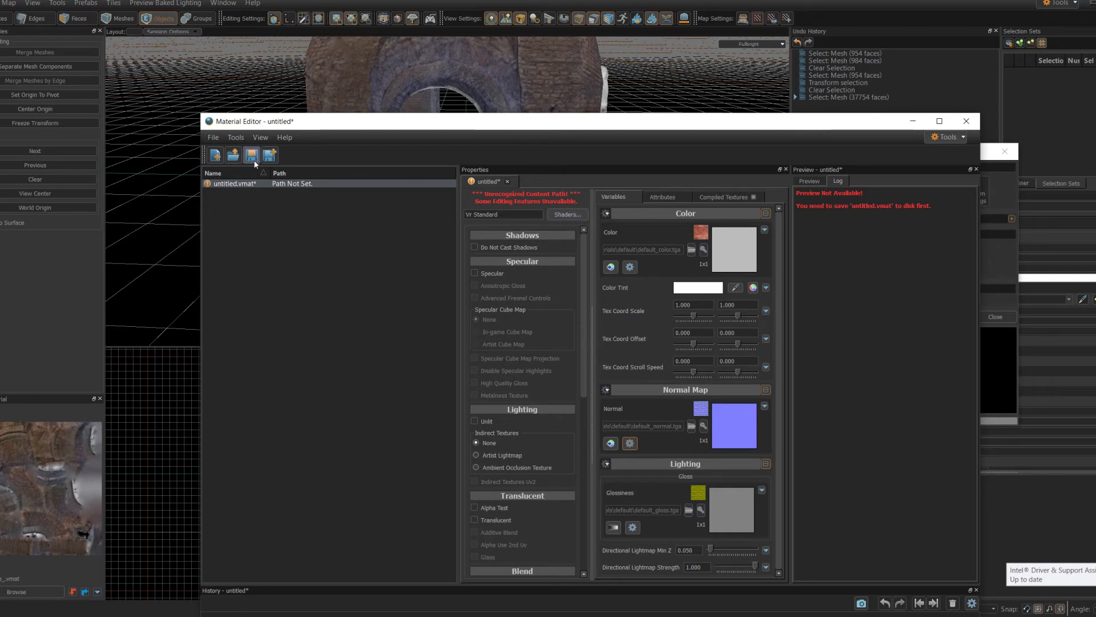
left_click(242, 184)
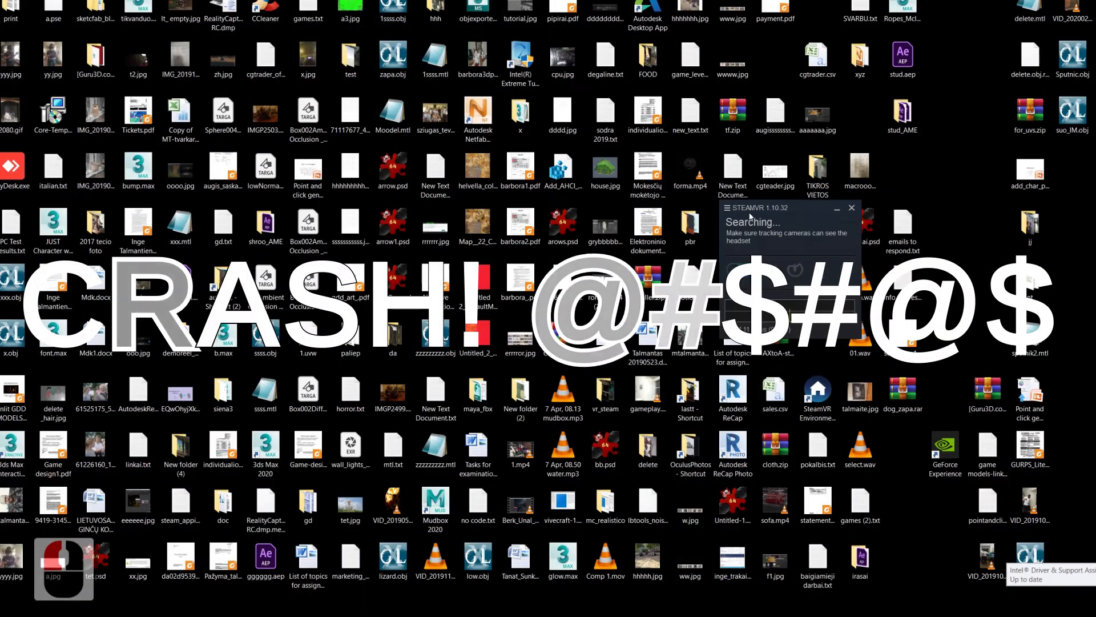
Step: Import the down_.obj floor mesh again into the reopened tower map
left_click(727, 208)
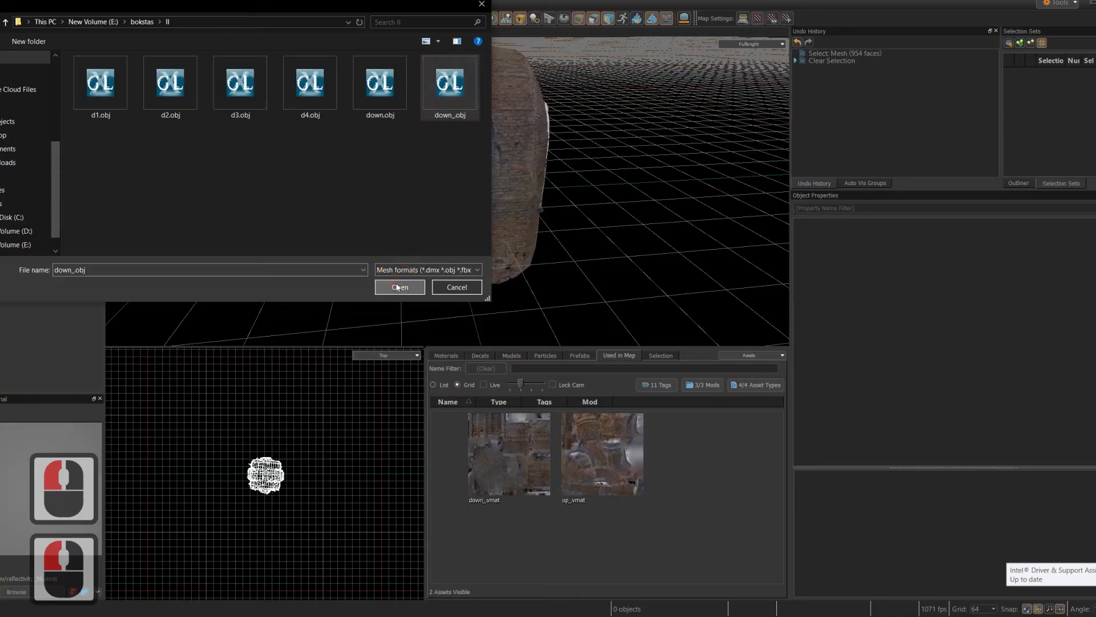
left_click(398, 287)
left_click(464, 290)
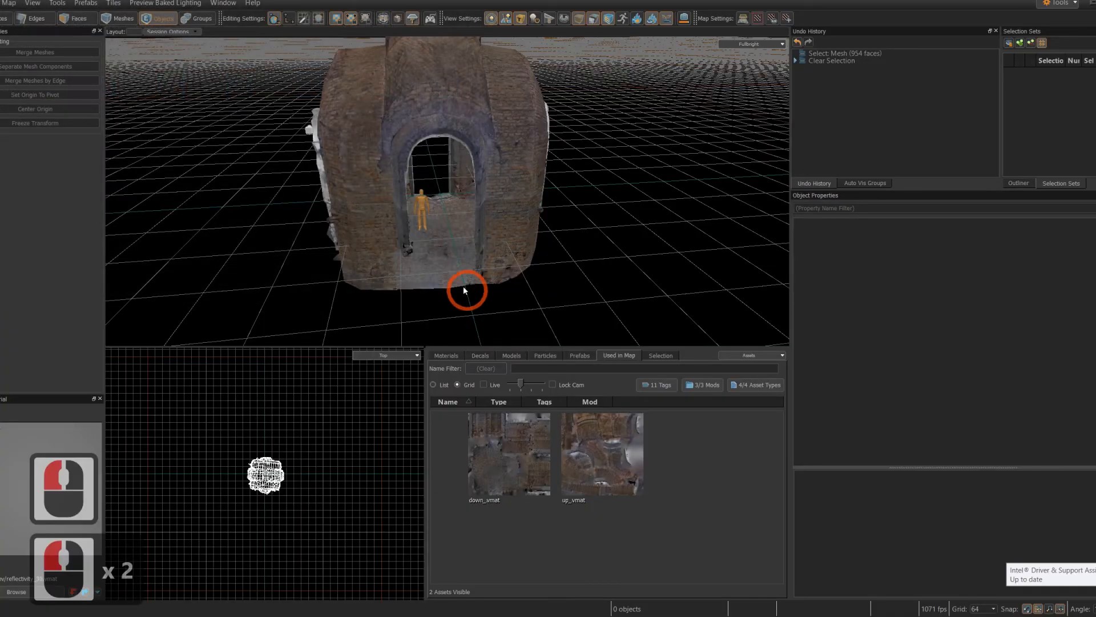
Step: Turn off grid snapping and lower the lower tower mesh by about 5.6 units, leaving nothing selected
left_click(501, 266)
left_click(2, 61)
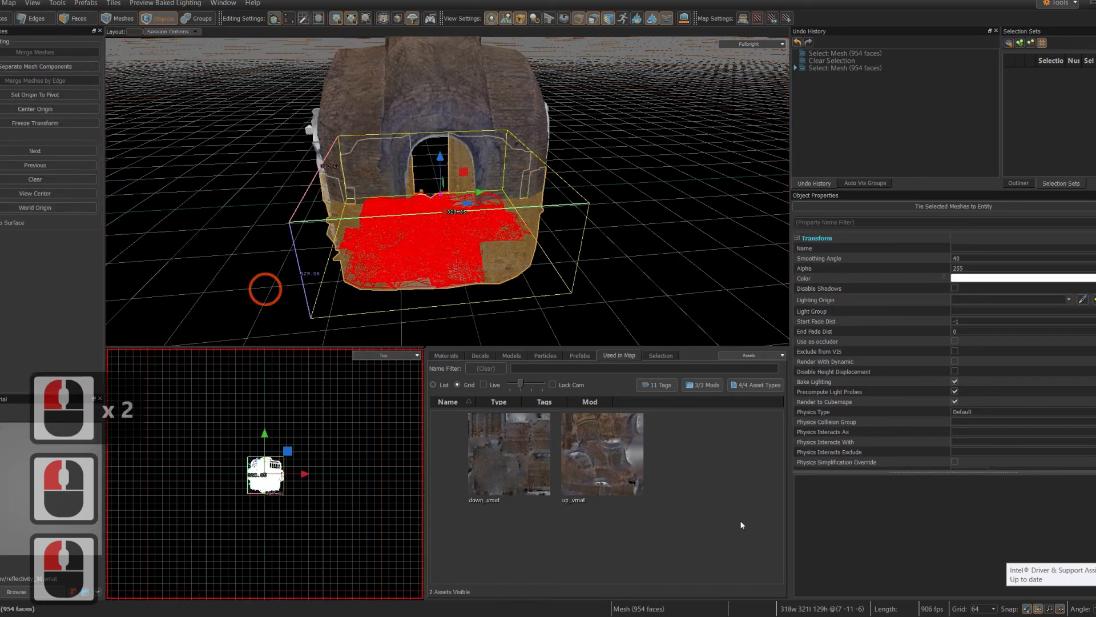
left_click(1028, 608)
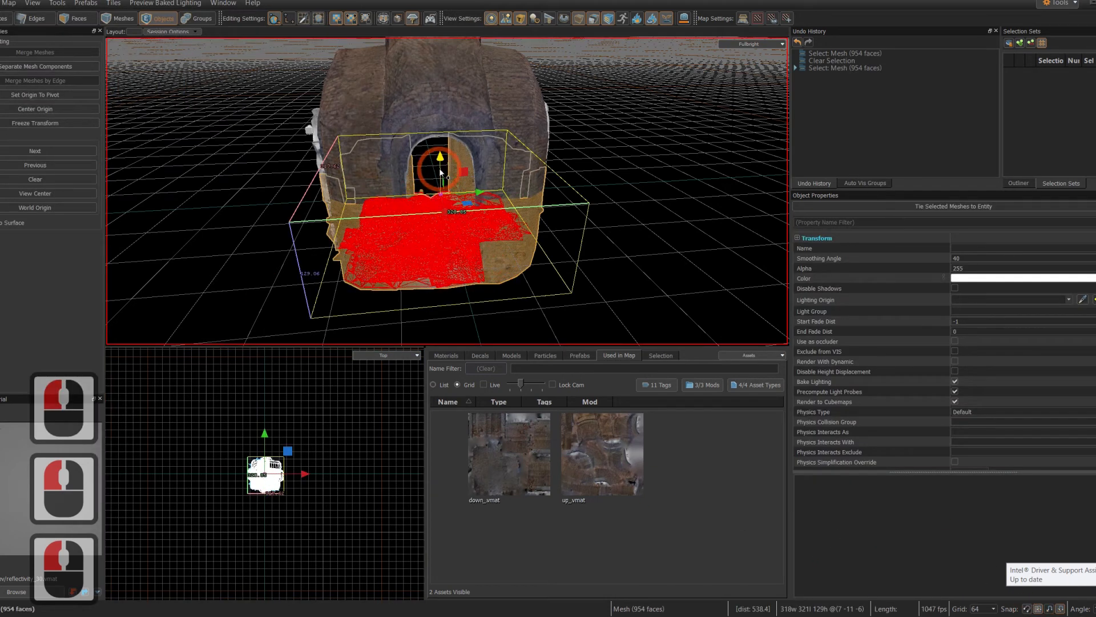
left_click_drag(440, 193, 440, 195)
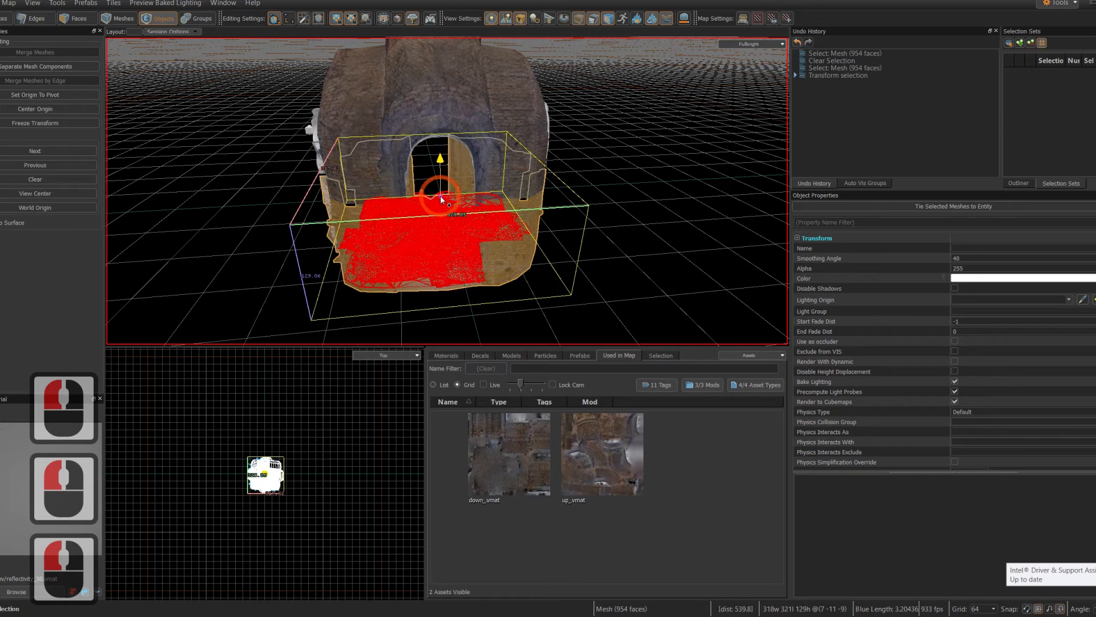
left_click(522, 320)
Step: Limit the material list to the steamtours_addons/tower mod only and pick the down.vmat material
left_click(426, 225)
left_click(404, 231)
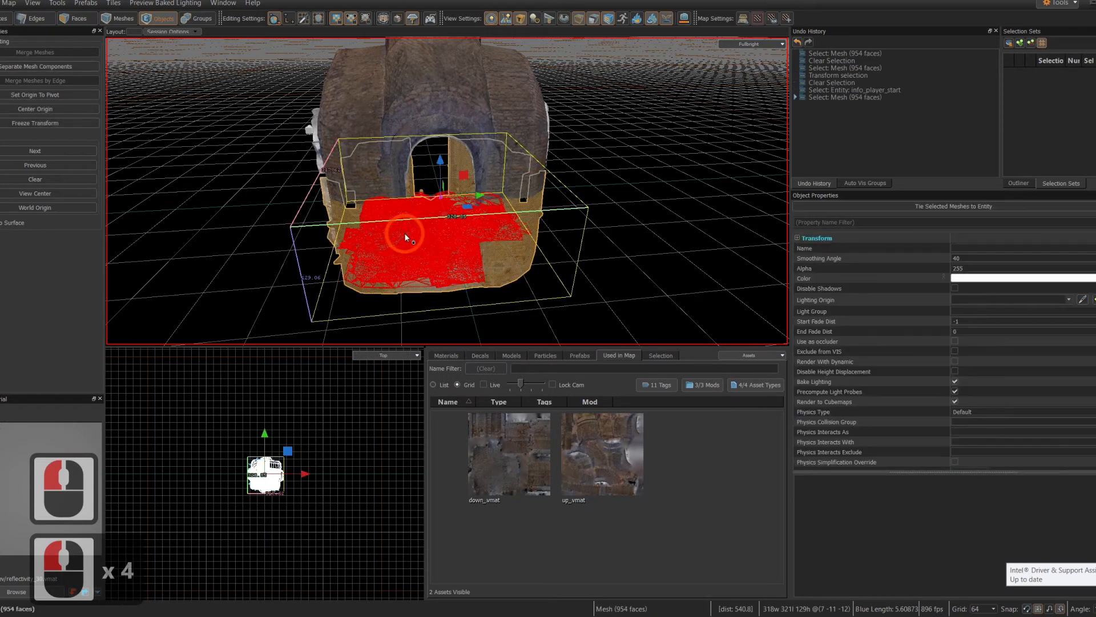
left_click(447, 355)
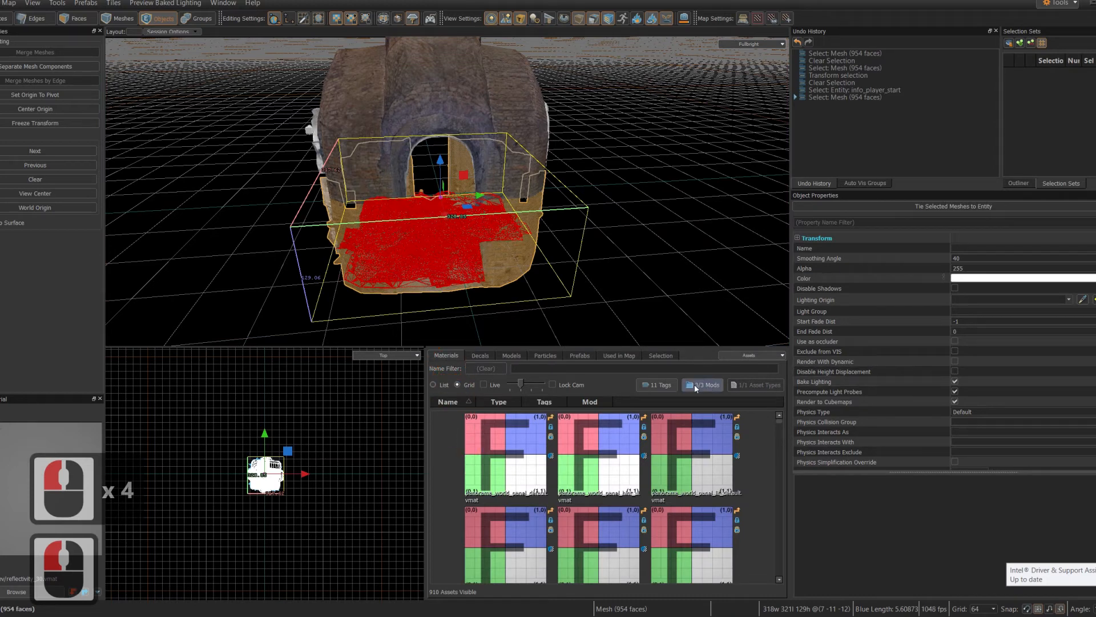
left_click(655, 385)
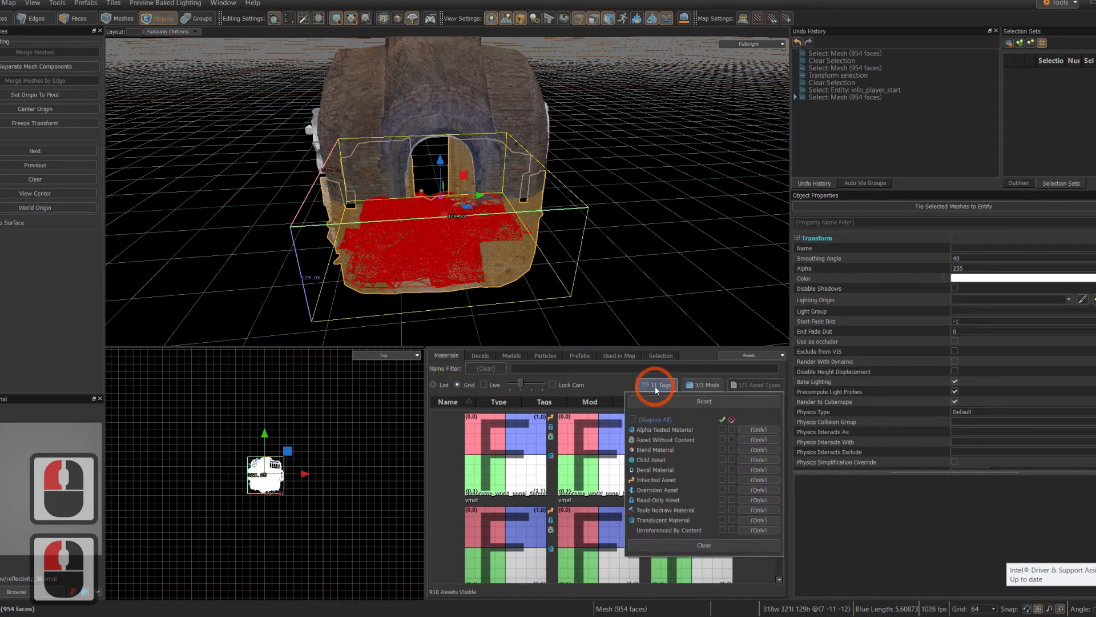
left_click(687, 386)
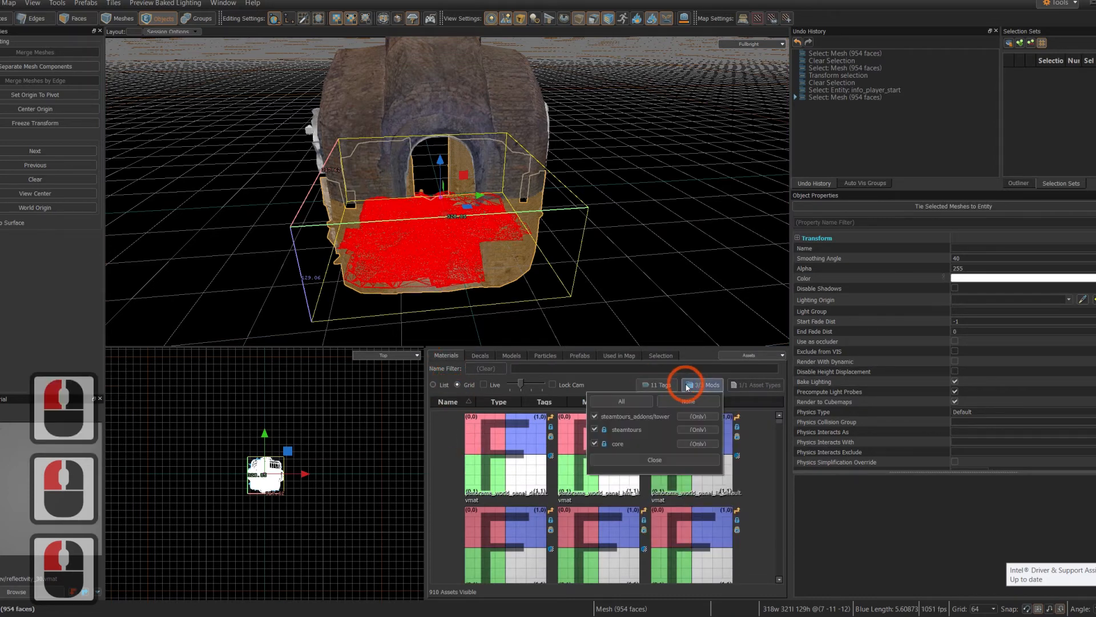
left_click(692, 417)
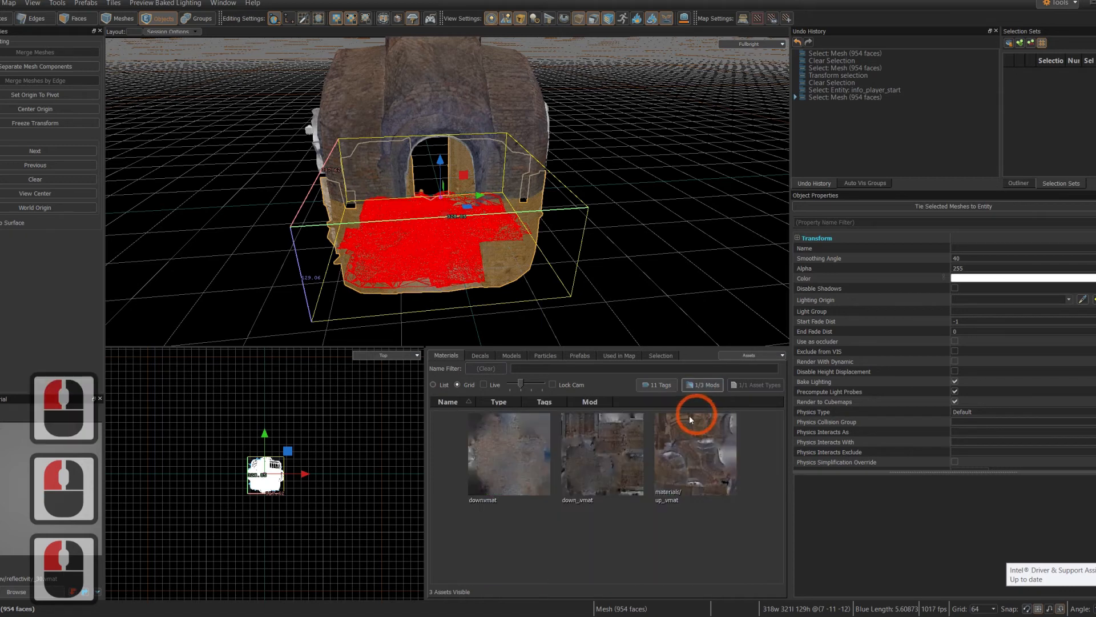
left_click(521, 459)
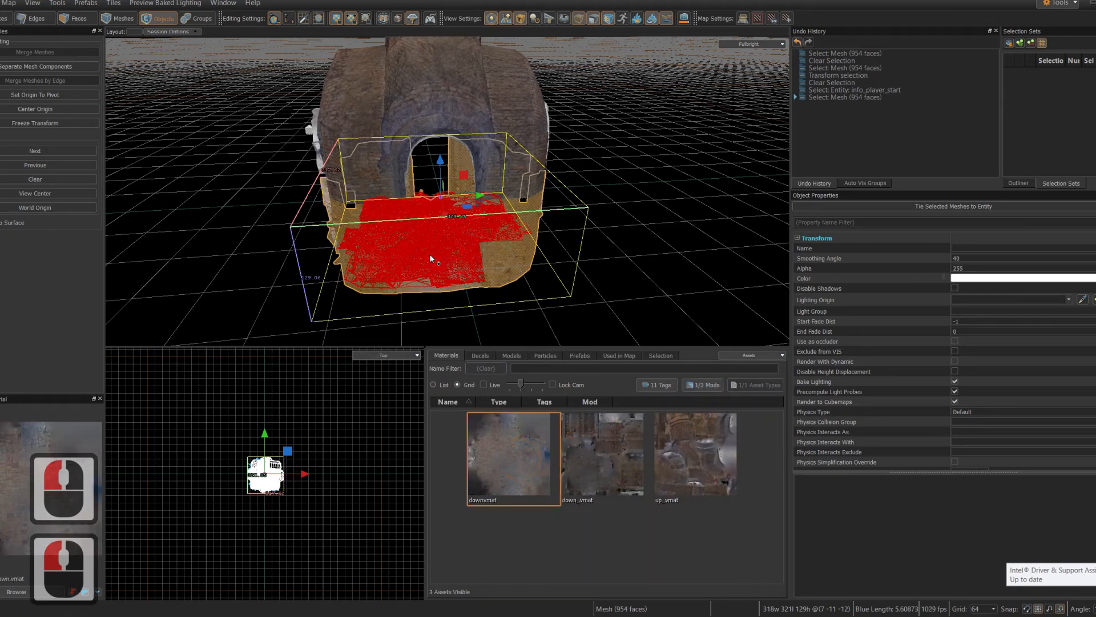
Step: Apply the down.vmat material to the imported floor mesh inside the tower and inspect the textured stones up close
left_click_drag(434, 249, 343, 210, "alt")
scroll(342, 211, "down", 1, "alt")
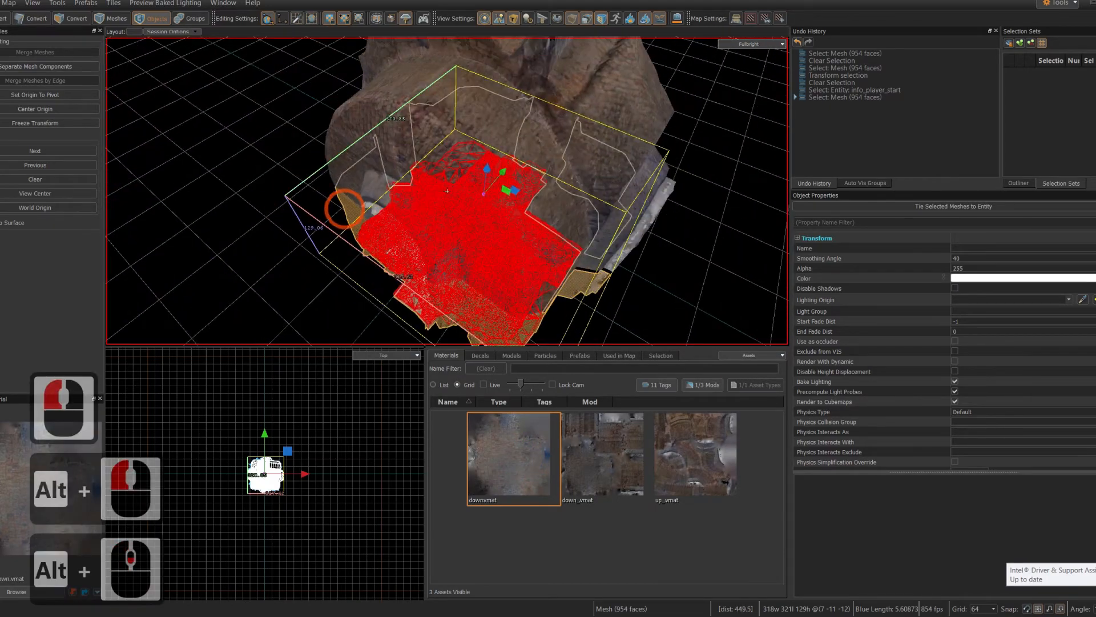
scroll(454, 218, "up", 5, "alt")
right_click_drag(454, 218, 548, 280, "alt")
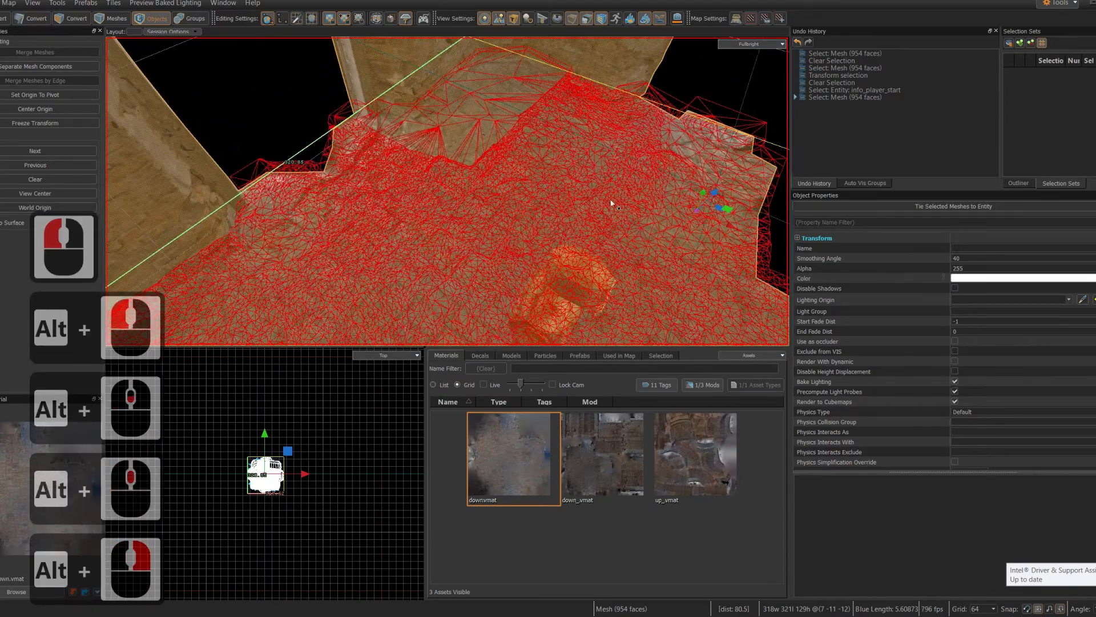
left_click_drag(548, 280, 611, 200, "alt")
left_click_drag(493, 413, 255, 172)
left_click_drag(445, 240, 515, 210, "alt")
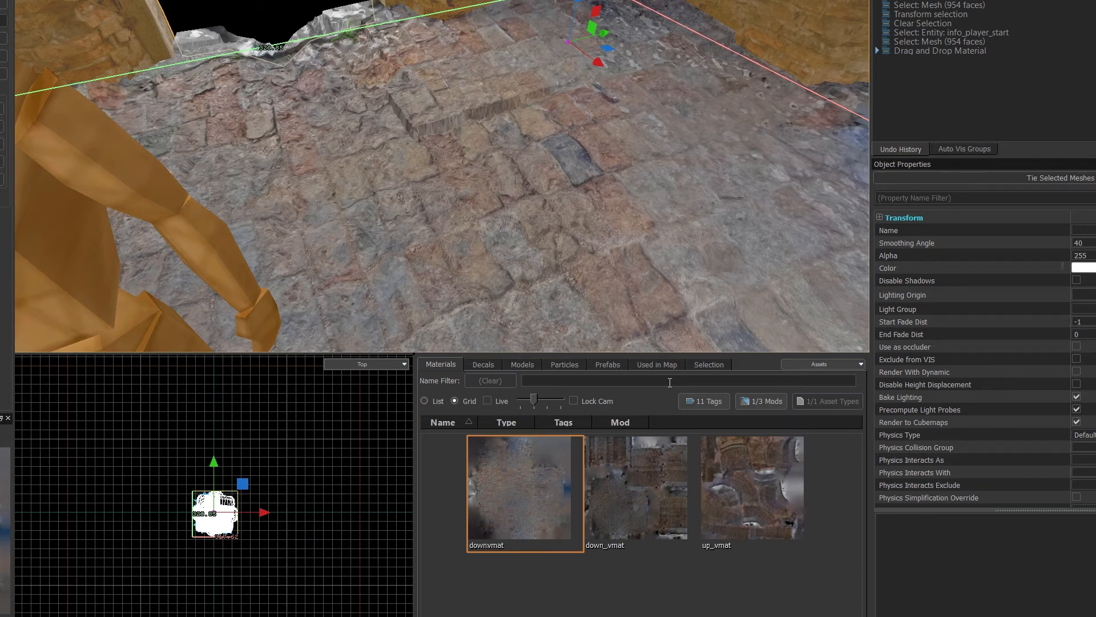
Step: Build the tower_1.vmap map with the Full Compile preset, loading it in the engine after building
key("F9")
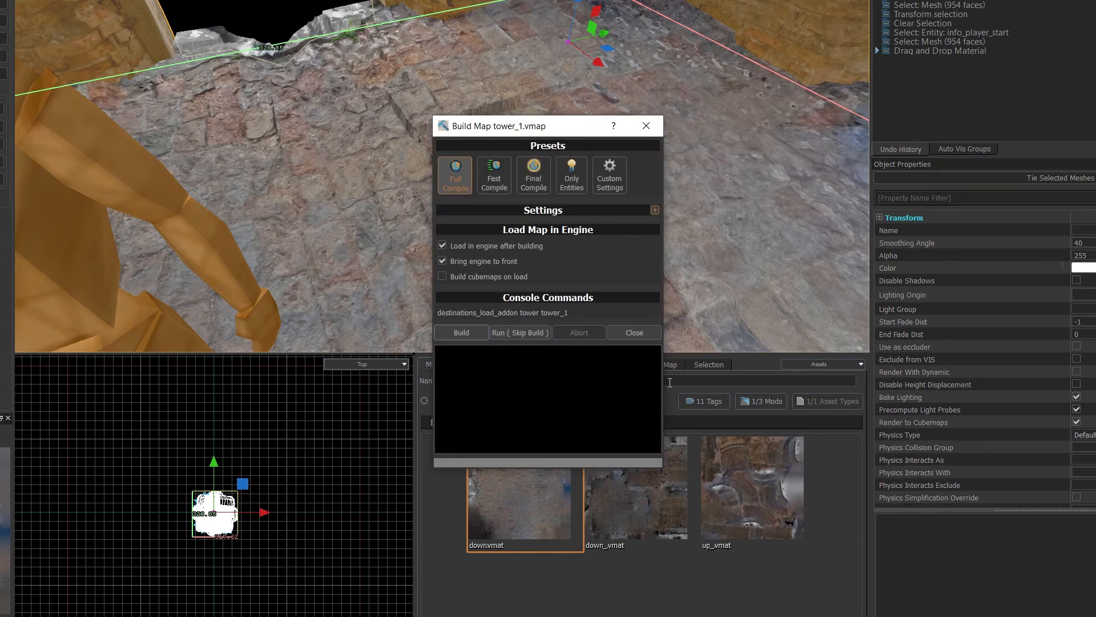
left_click(479, 331)
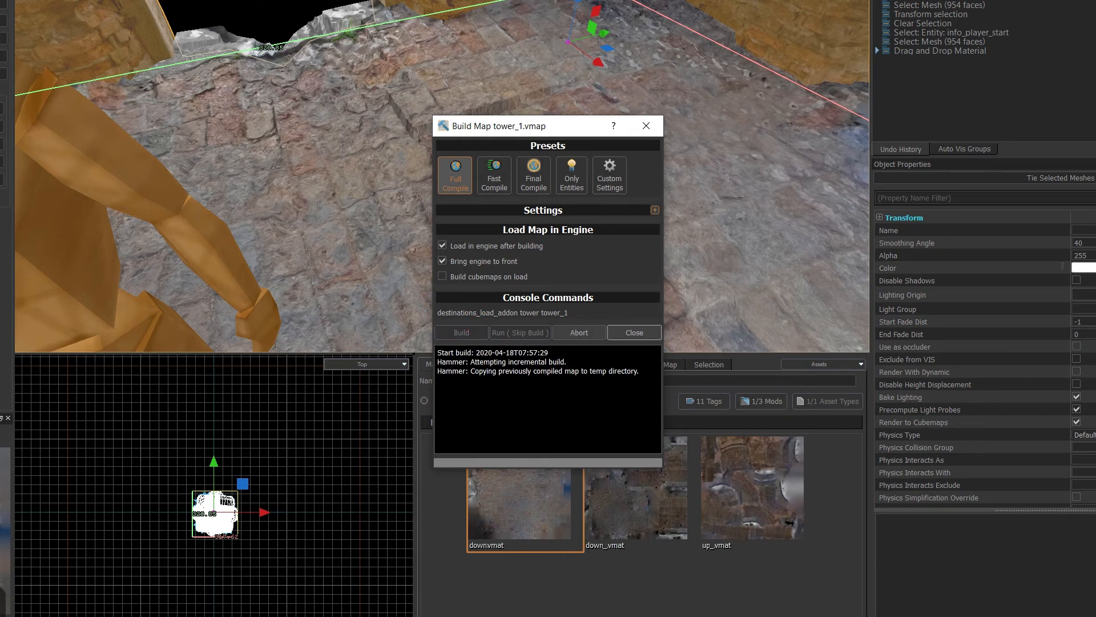
Step: Switch to File Explorer's oculus-diagnostics folder, launch OculusMirror.exe and reposition the Oculus Mirror window over the file list
left_click(244, 616)
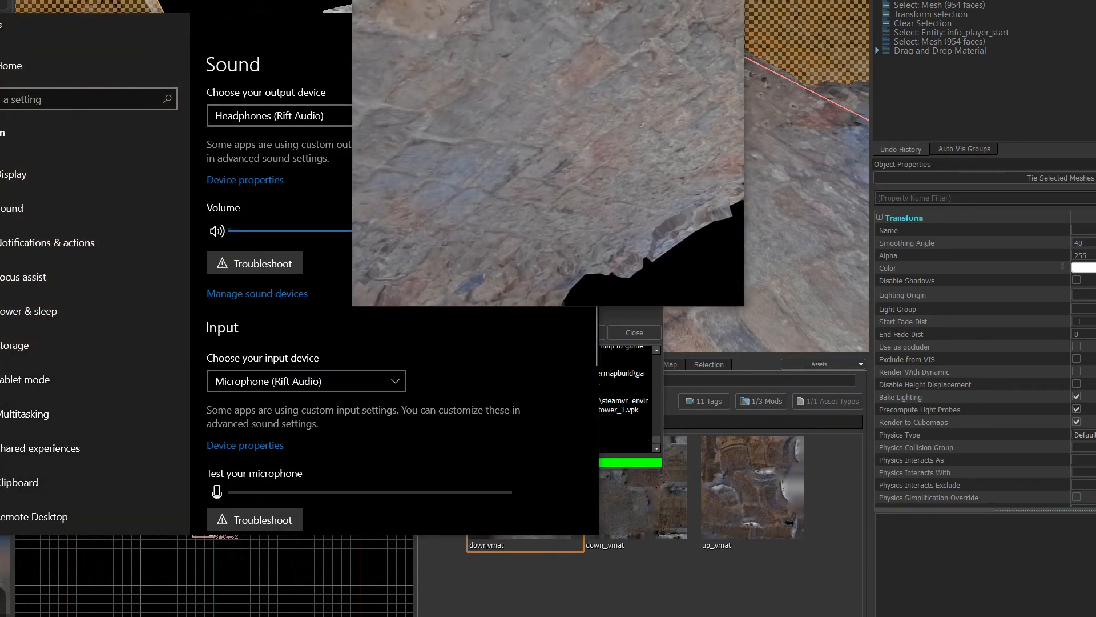
mouse_move(117, 616)
left_click(69, 605)
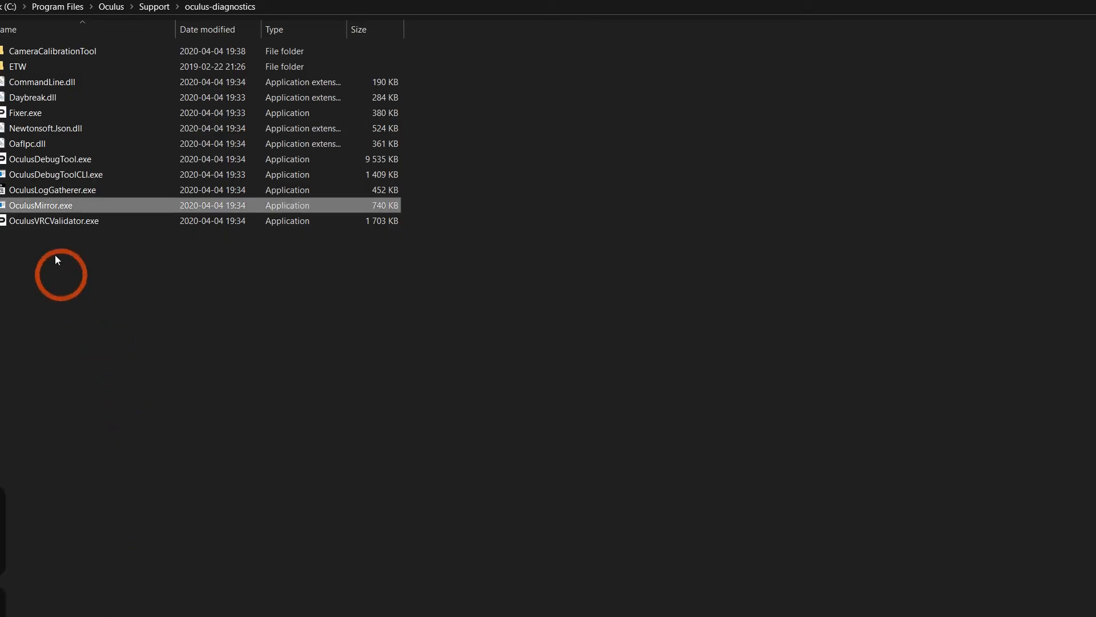
left_click(60, 210)
double_click(59, 211)
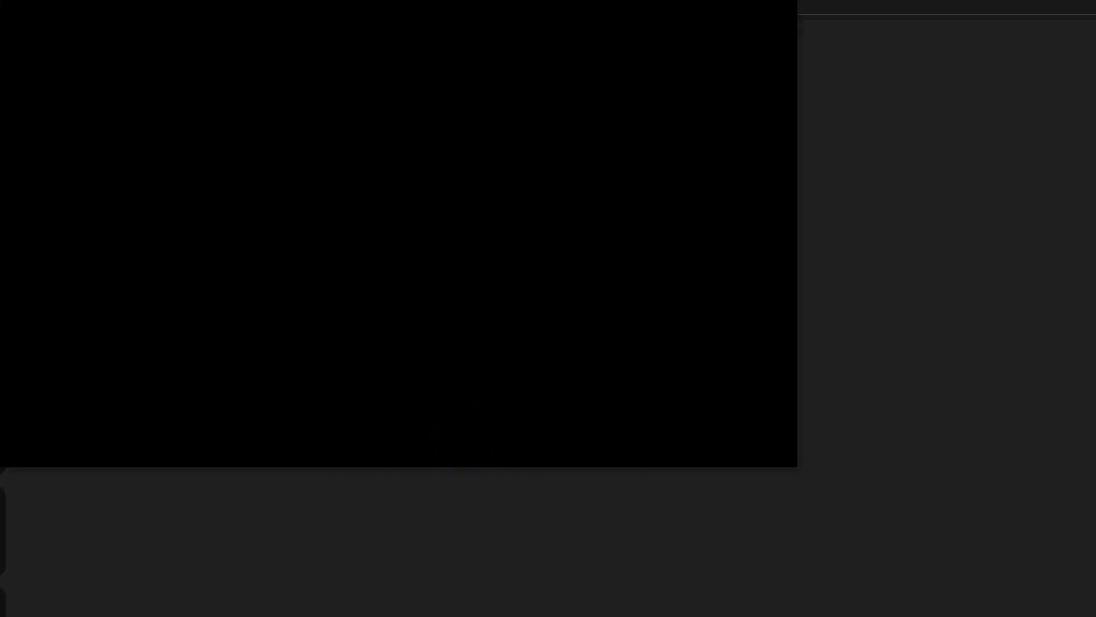
left_click_drag(492, 26, 526, 30)
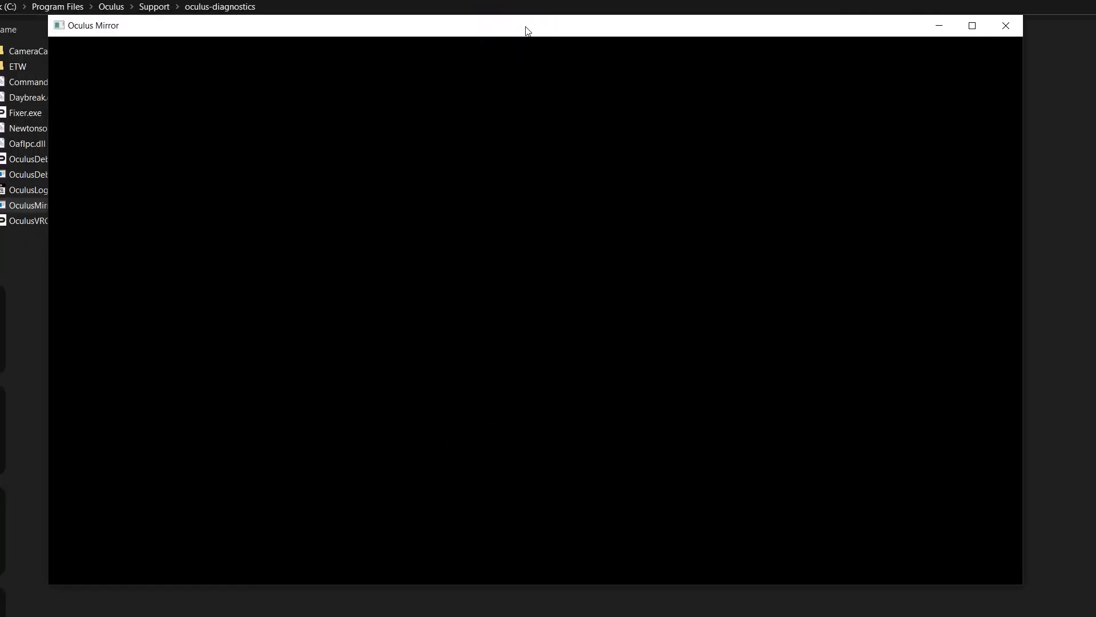